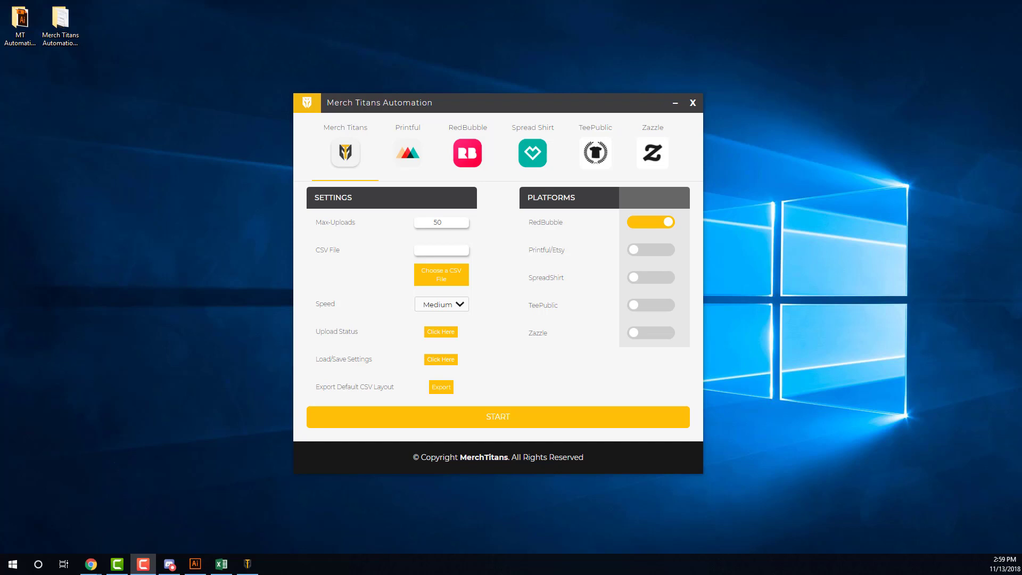
In MTA-TEST.csv, inspect the first design's title, description, tags and primary TeePublic tag.
{"action": "left_click", "coordinate": [222, 564]}
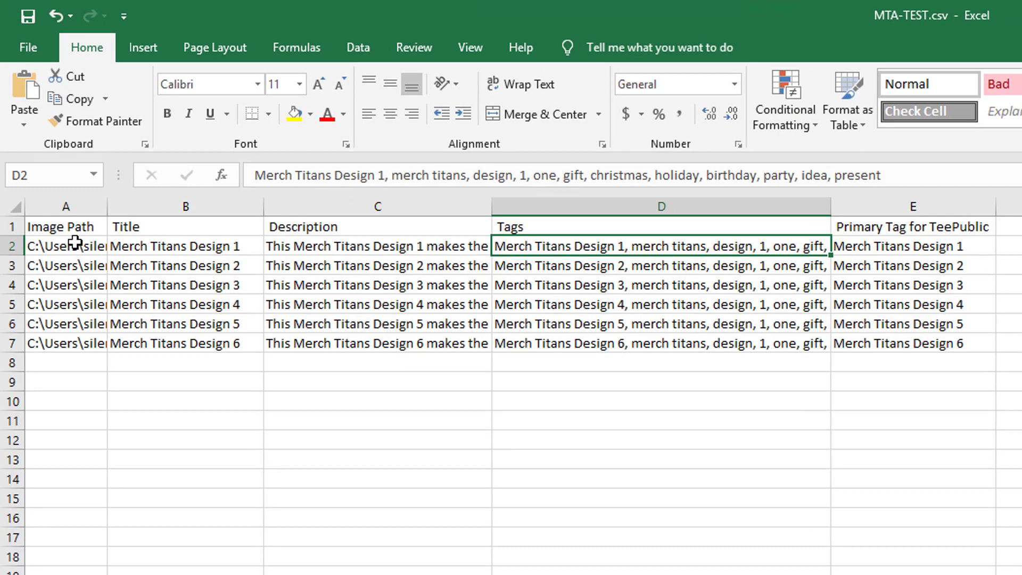
{"action": "left_click_drag", "start_coordinate": [77, 246], "coordinate": [69, 336]}
{"action": "left_click", "coordinate": [186, 230]}
{"action": "left_click", "coordinate": [181, 237]}
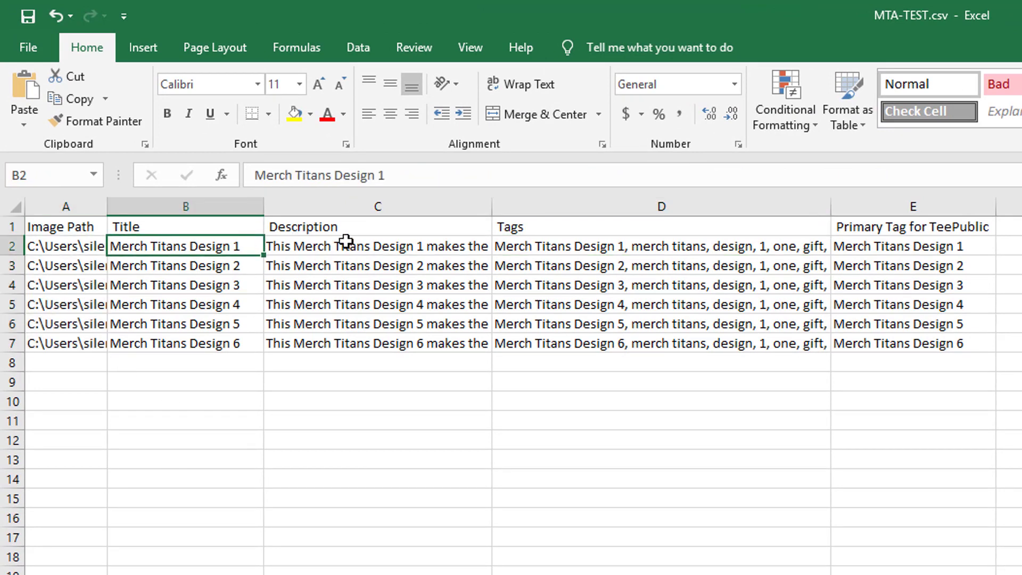
{"action": "left_click", "coordinate": [371, 251]}
{"action": "left_click", "coordinate": [559, 246]}
{"action": "left_click", "coordinate": [876, 244]}
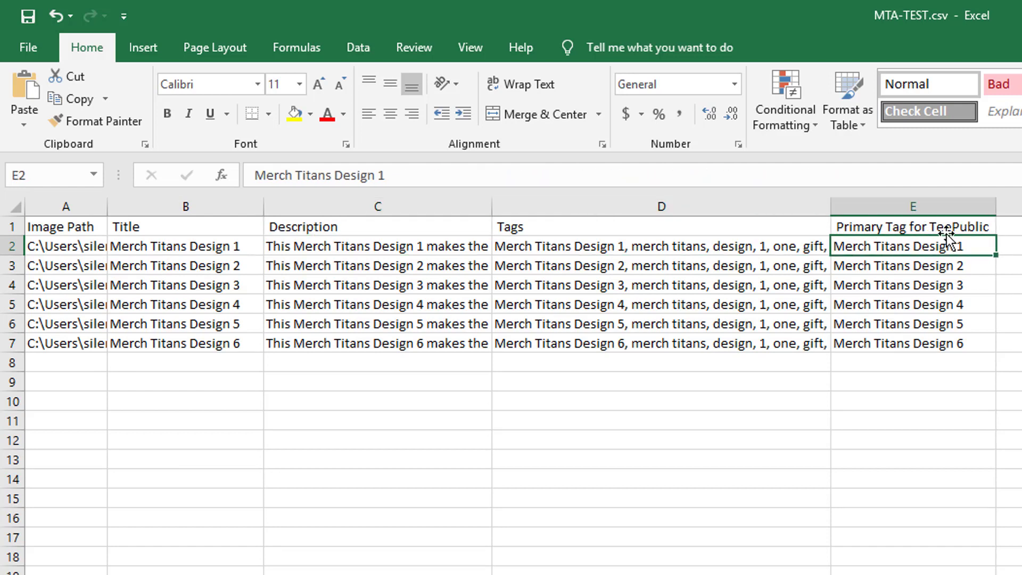
{"action": "left_click", "coordinate": [667, 248]}
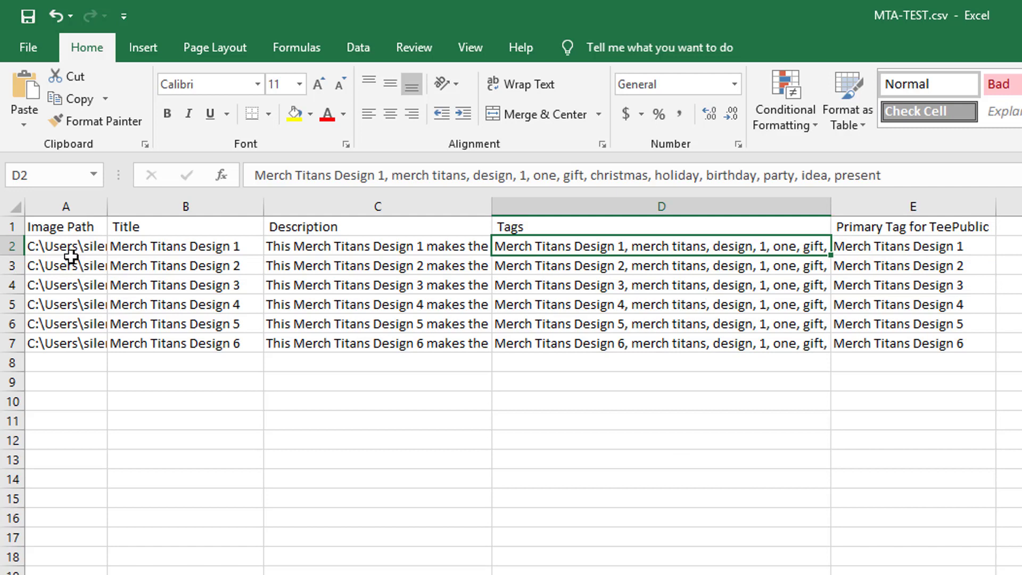
Check the six image paths in A2:A7, including the 3.png path in A4.
{"action": "left_click_drag", "start_coordinate": [72, 250], "coordinate": [84, 353]}
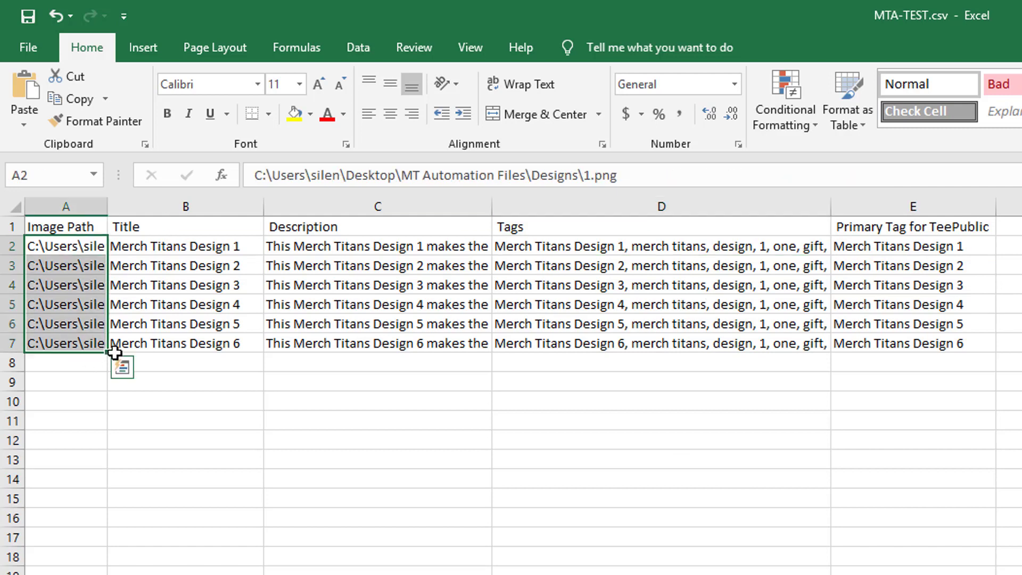
{"action": "left_click", "coordinate": [90, 282]}
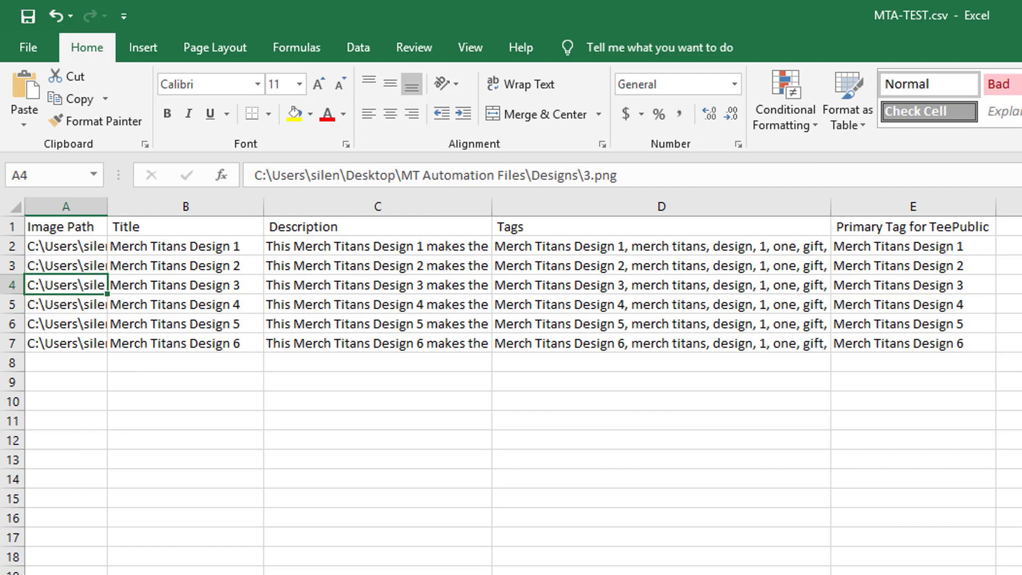
{"action": "scroll", "coordinate": [512, 383], "scroll_direction": "down", "scroll_amount": 2}
{"action": "scroll", "coordinate": [511, 384], "scroll_direction": "up", "scroll_amount": 2}
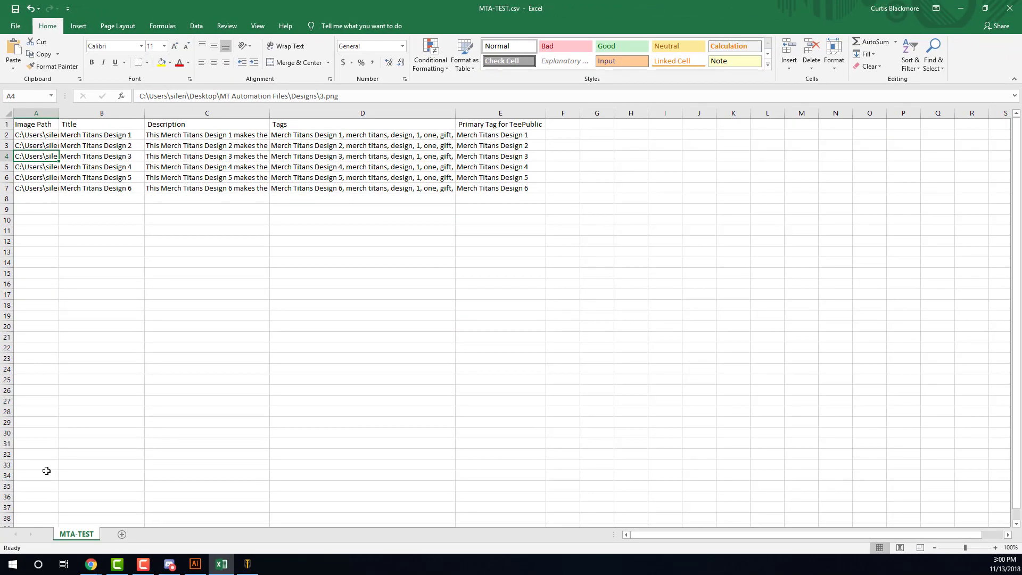
Minimize Excel and load MTA-TEST.csv as the upload CSV file.
{"action": "left_click", "coordinate": [961, 8]}
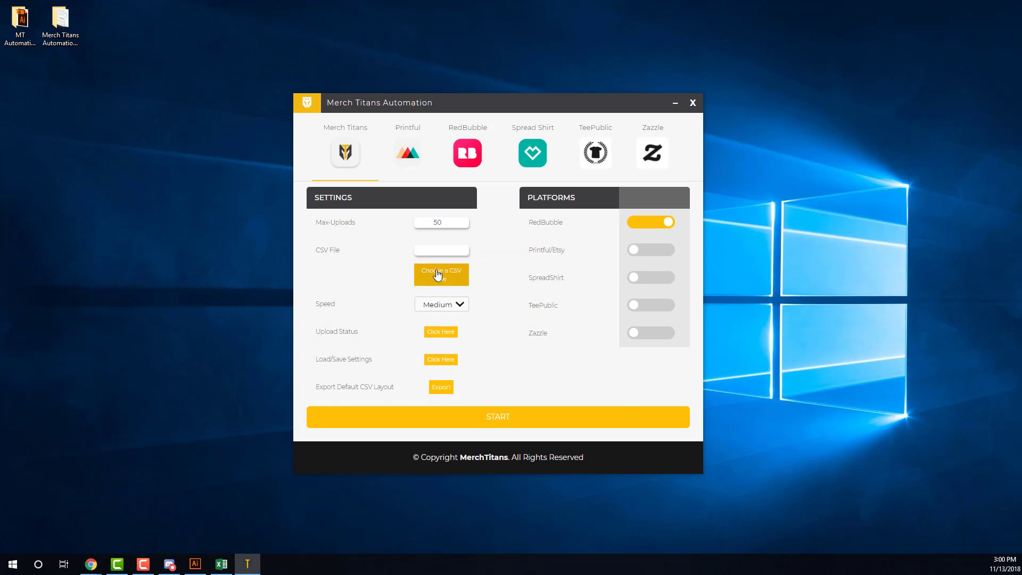
{"action": "left_click", "coordinate": [437, 275]}
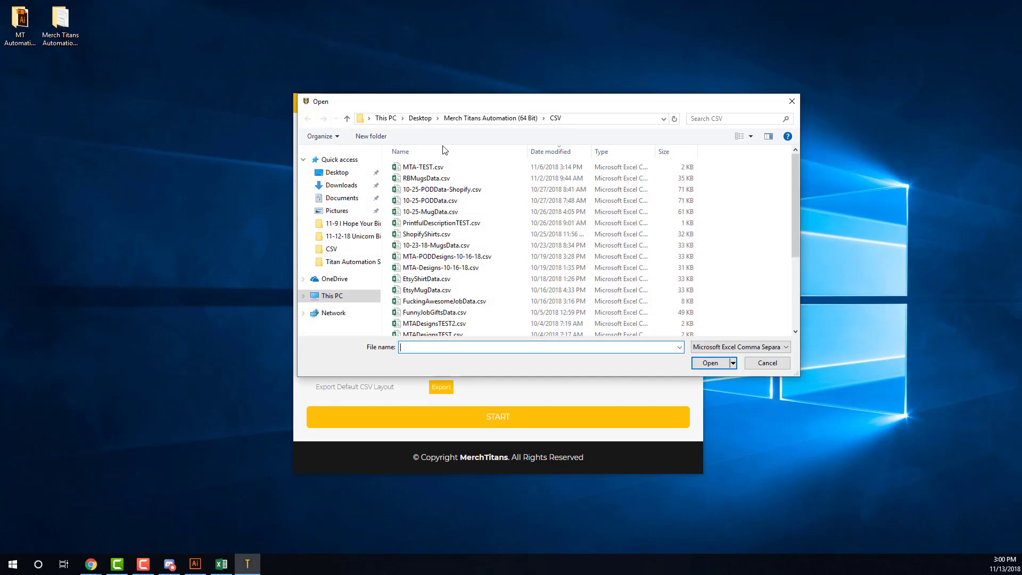
{"action": "double_click", "coordinate": [423, 167]}
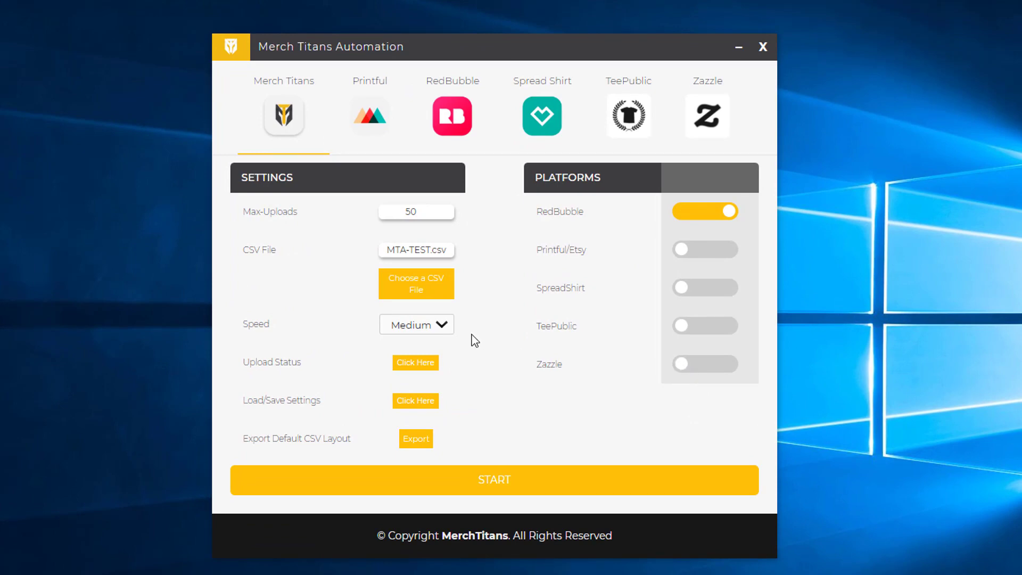
{"action": "left_click", "coordinate": [445, 327]}
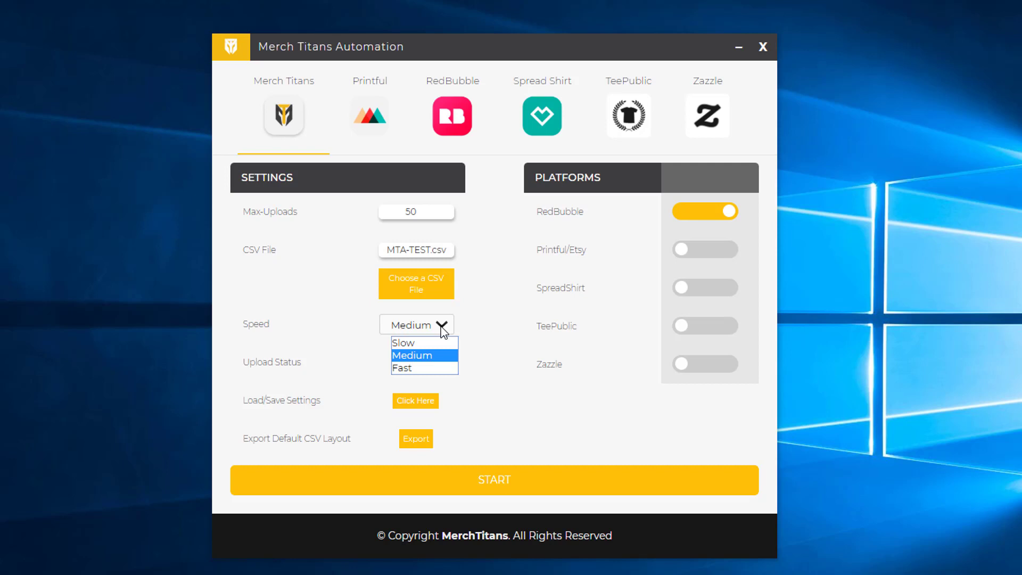
{"action": "left_click", "coordinate": [435, 362]}
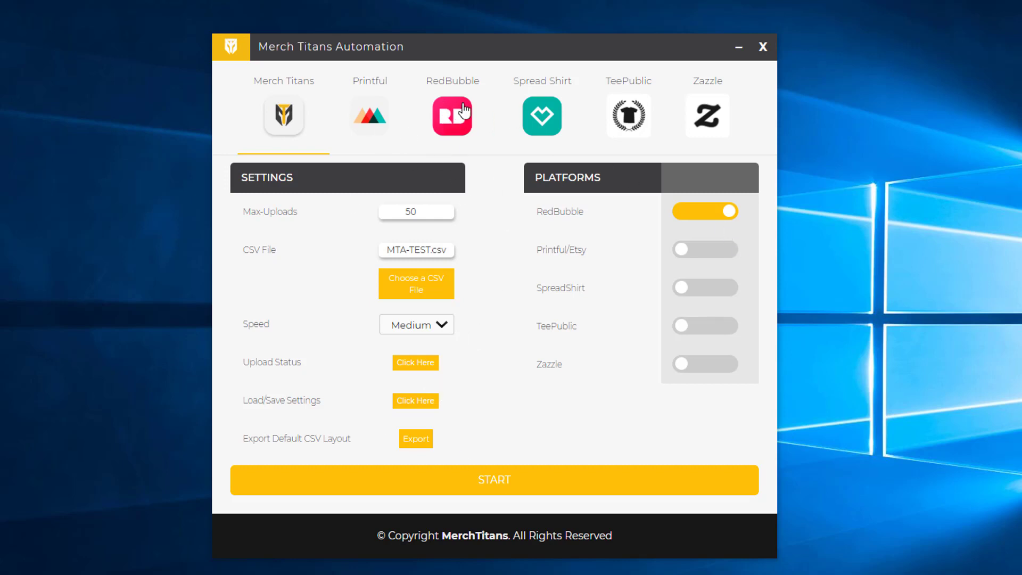
Show RedBubble settings: title, description and tags in columns 2, 3, 4, starting at CSV row 1.
{"action": "left_click", "coordinate": [450, 133]}
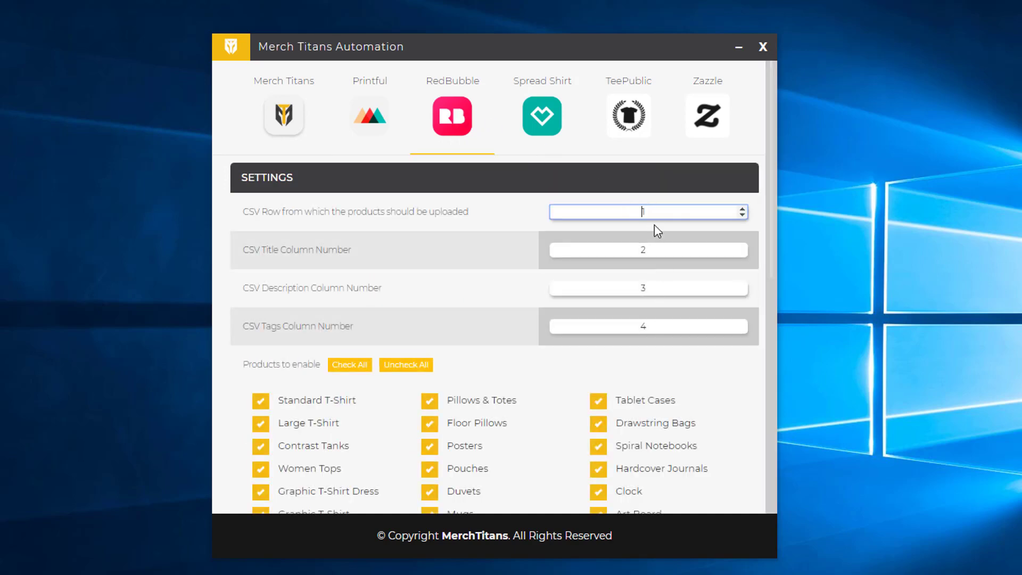
{"action": "left_click", "coordinate": [635, 249]}
{"action": "key", "text": "Tab"}
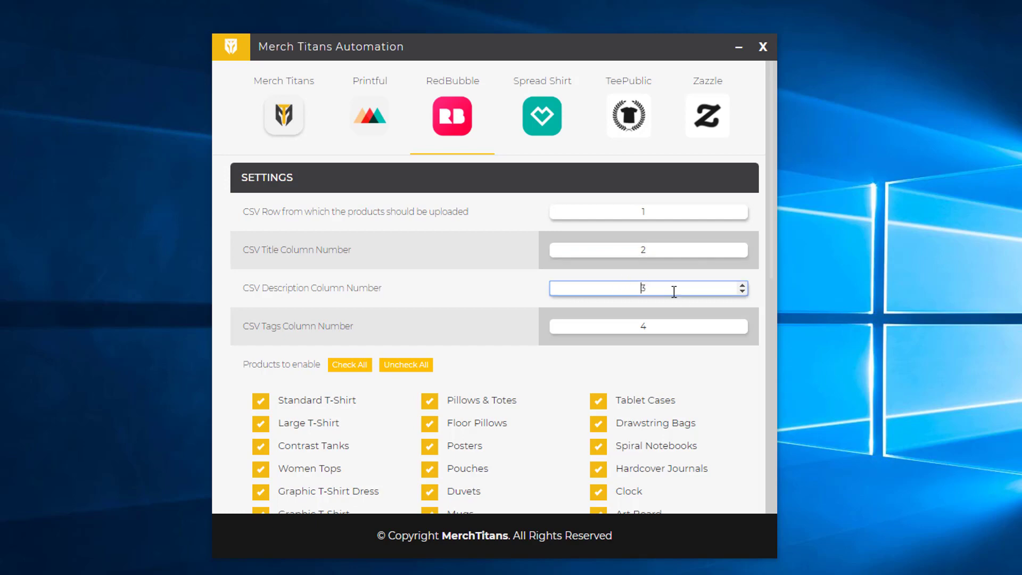
{"action": "key", "text": "Tab"}
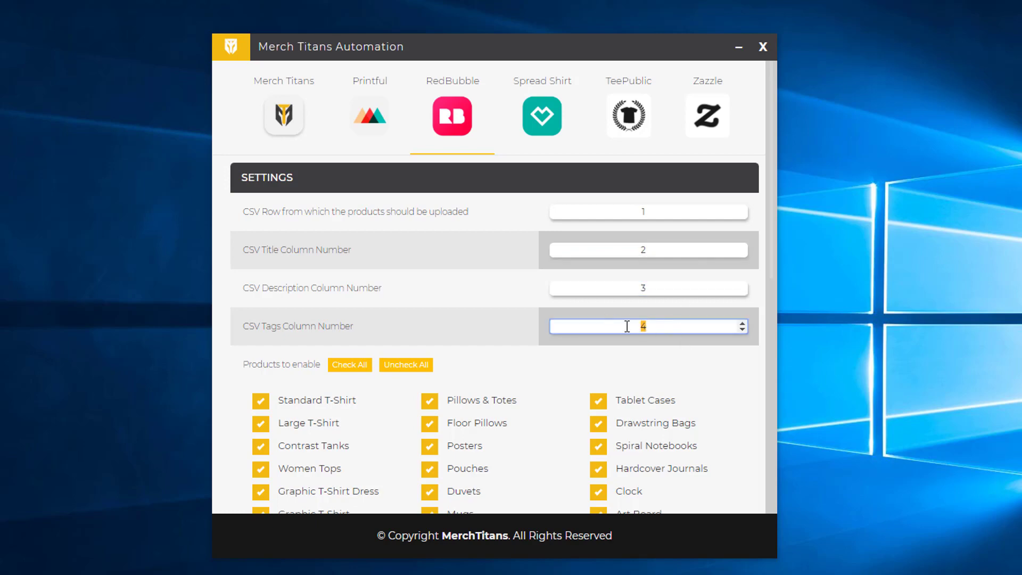
{"action": "left_click", "coordinate": [637, 326]}
{"action": "left_click", "coordinate": [282, 252]}
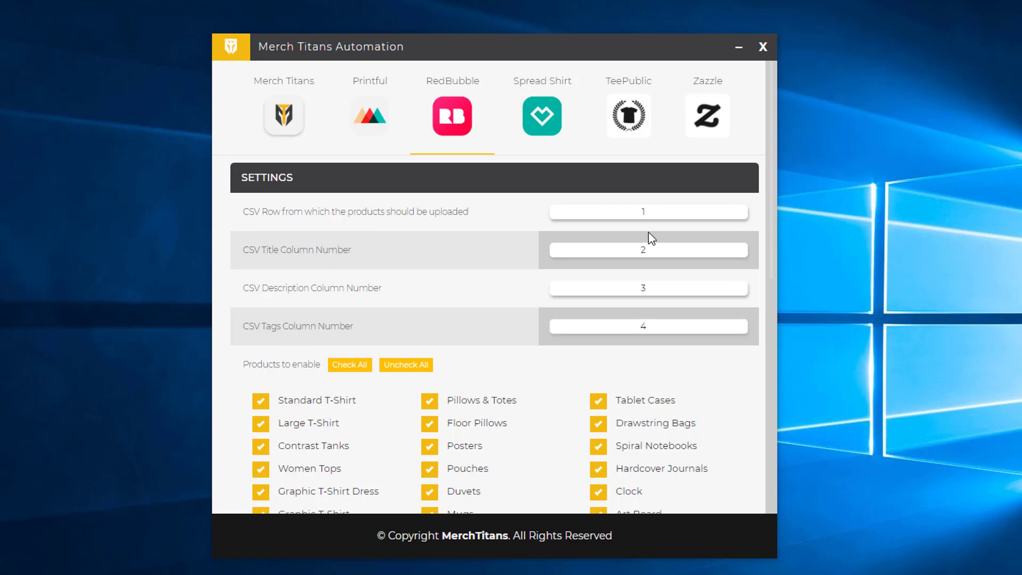
{"action": "left_click", "coordinate": [653, 211]}
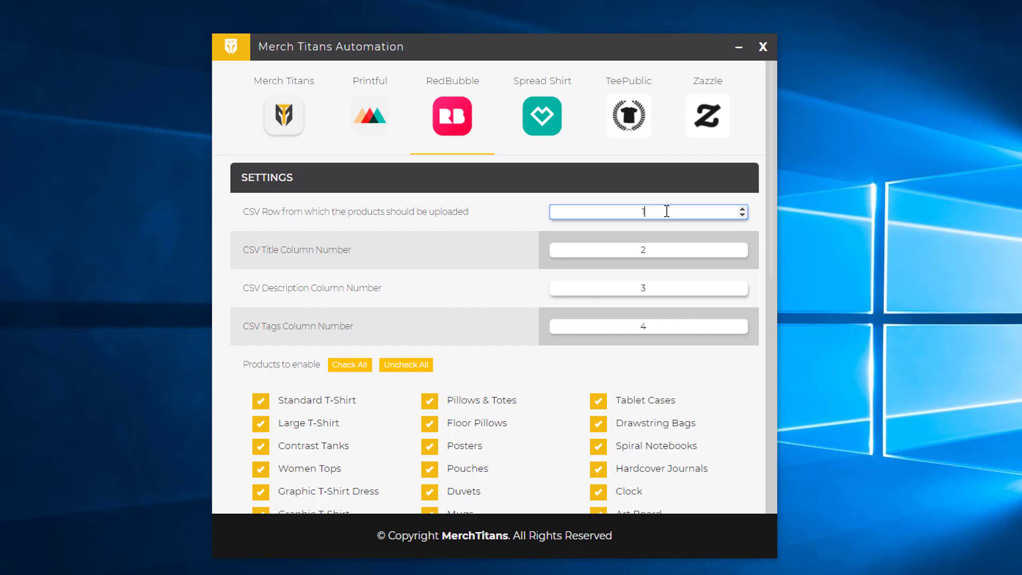
{"action": "type", "text": "0"}
{"action": "key", "text": "BackSpace"}
Check all RedBubble products, then uncheck Leggings, Mini Skirts, A-Line Dress and Graphic T-Shirt Dress.
{"action": "scroll", "coordinate": [655, 218], "scroll_direction": "down", "scroll_amount": 3}
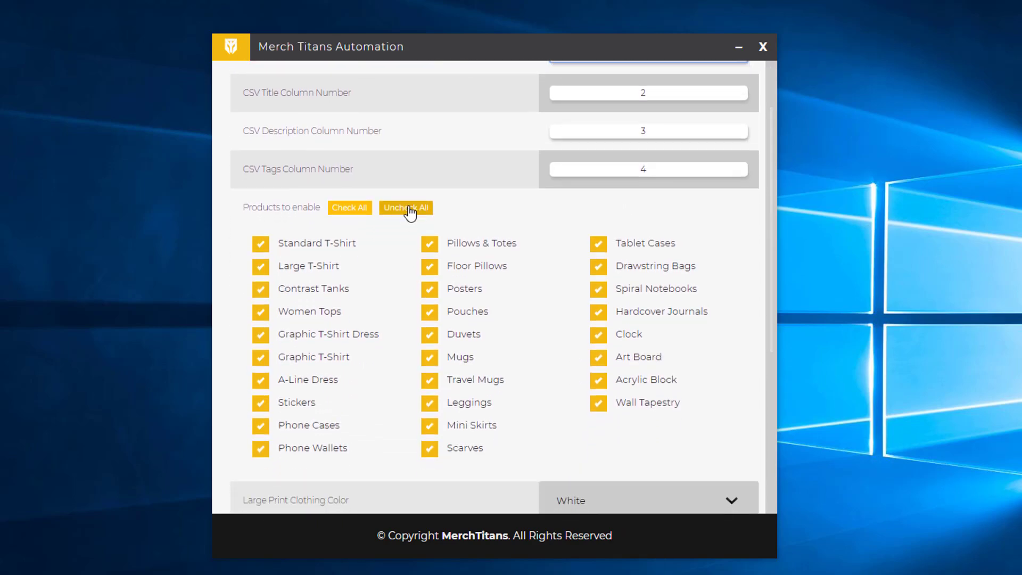
{"action": "left_click", "coordinate": [412, 209]}
{"action": "left_click", "coordinate": [366, 213]}
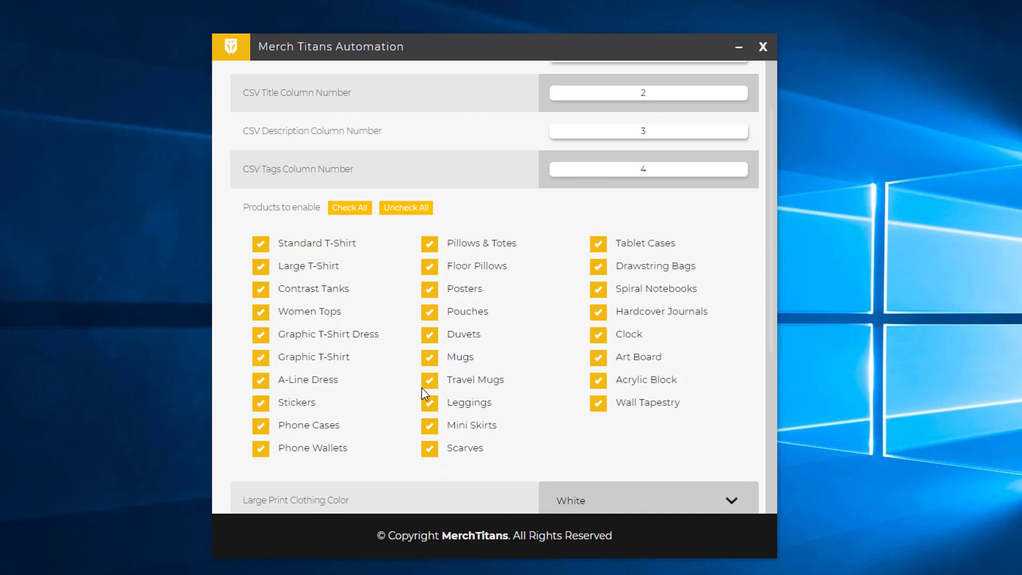
{"action": "left_click", "coordinate": [433, 409]}
{"action": "left_click", "coordinate": [429, 426]}
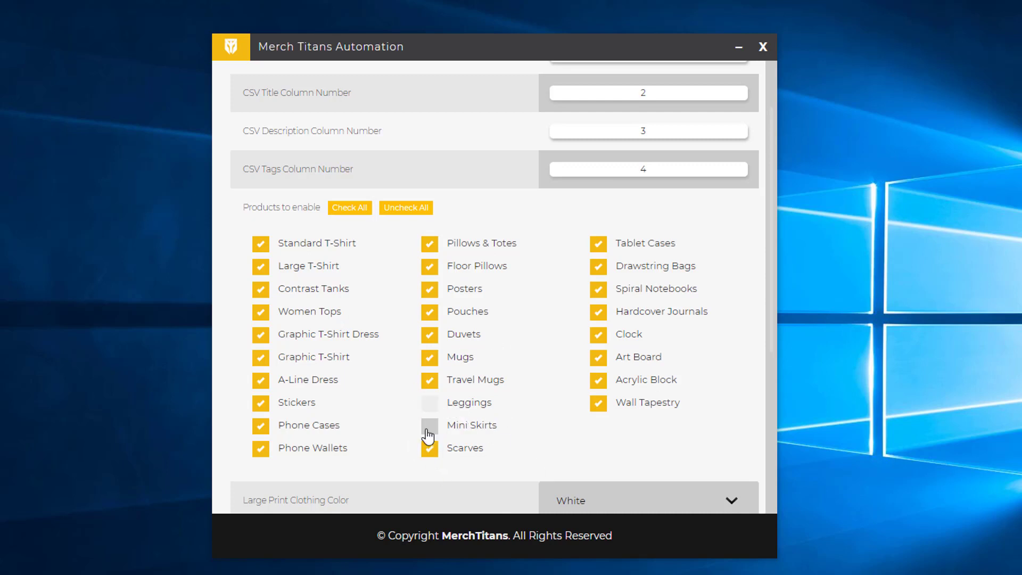
{"action": "left_click", "coordinate": [260, 377]}
{"action": "left_click", "coordinate": [260, 335]}
Enter #ffffff as the hexadecimal colour code for other products.
{"action": "scroll", "coordinate": [471, 410], "scroll_direction": "down", "scroll_amount": 6}
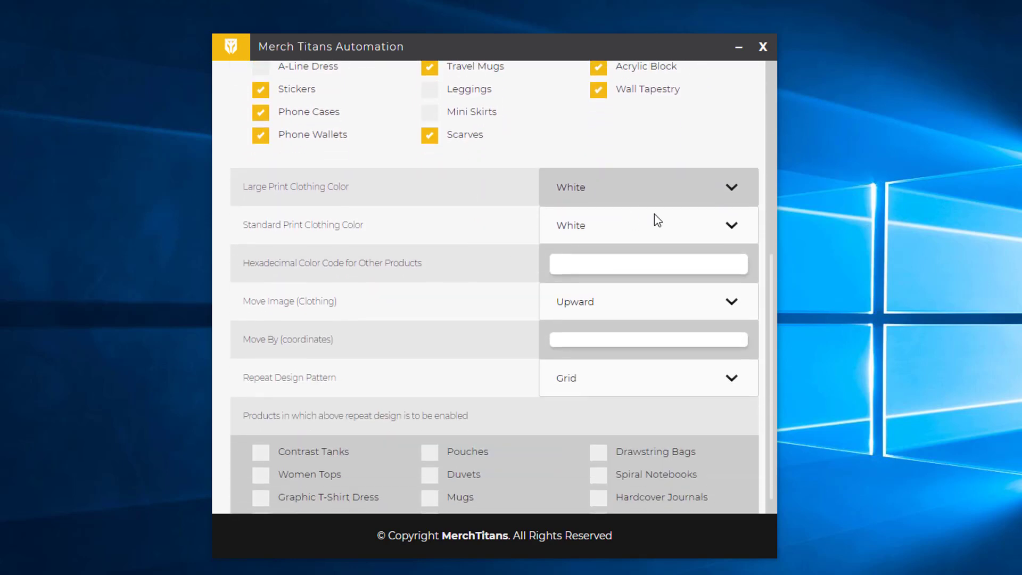
{"action": "left_click", "coordinate": [600, 235]}
{"action": "type", "text": "#"}
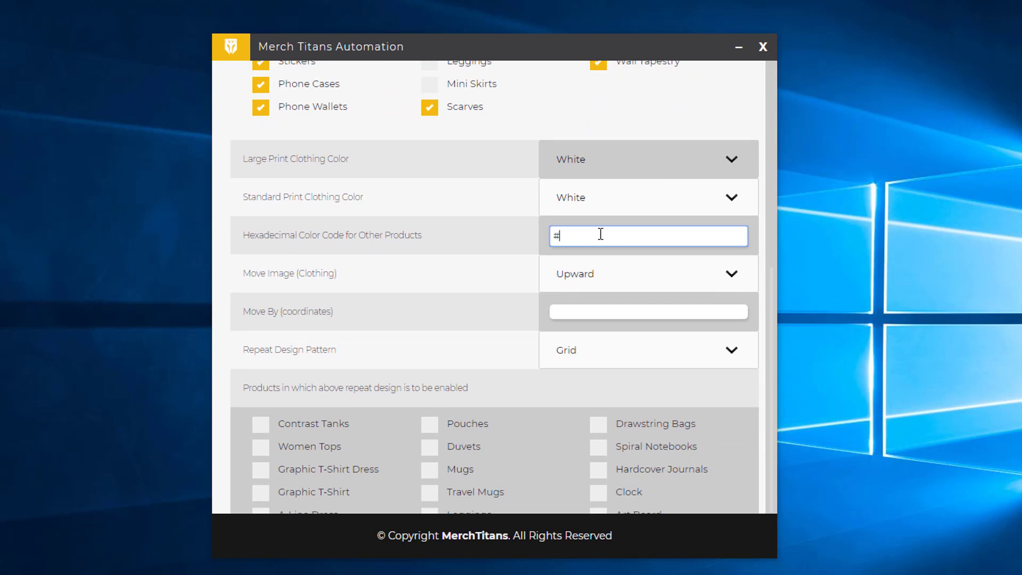
{"action": "type", "text": "ffffff"}
{"action": "left_click", "coordinate": [522, 247]}
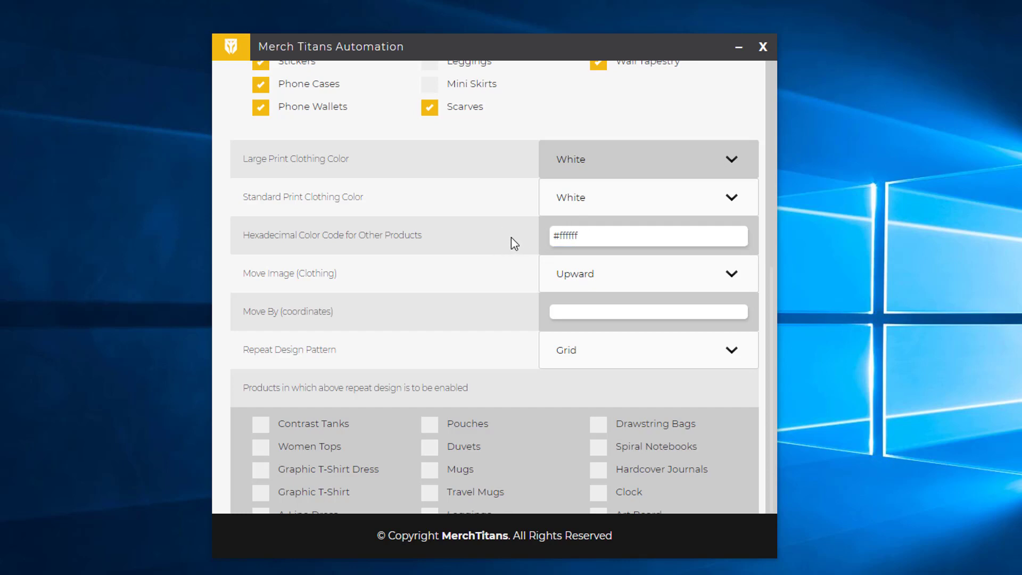
Keep Move Image (Clothing) on Upward and set Move By to 30 coordinates.
{"action": "left_click", "coordinate": [596, 230]}
{"action": "scroll", "coordinate": [614, 296], "scroll_direction": "down", "scroll_amount": 1}
{"action": "scroll", "coordinate": [613, 296], "scroll_direction": "down", "scroll_amount": 1}
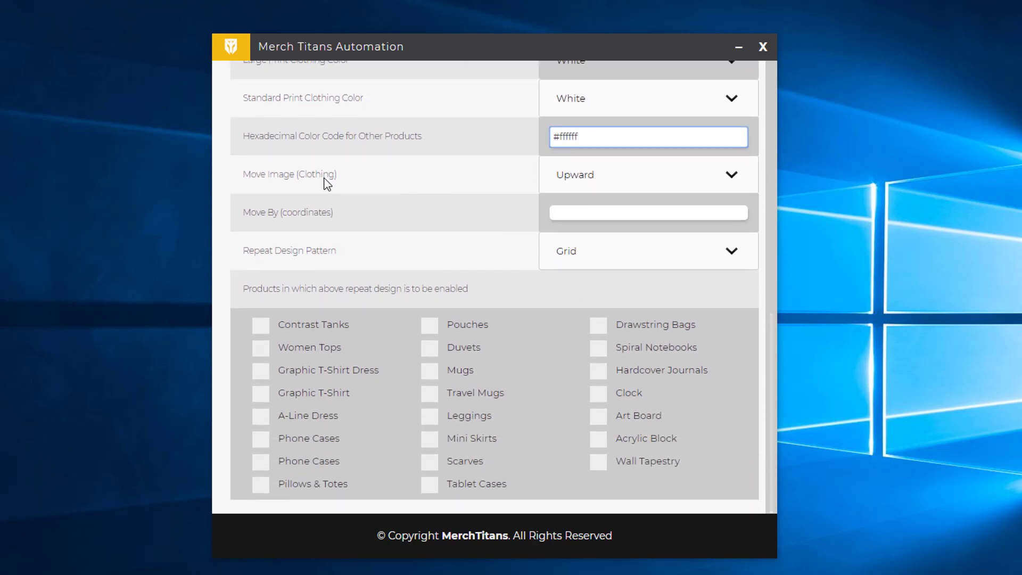
{"action": "left_click", "coordinate": [589, 179]}
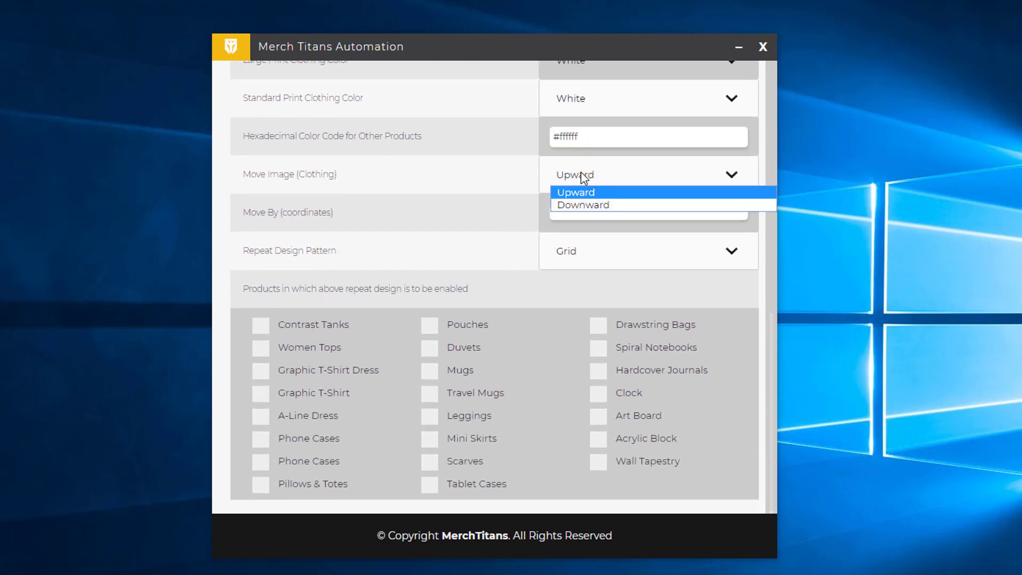
{"action": "left_click", "coordinate": [579, 178]}
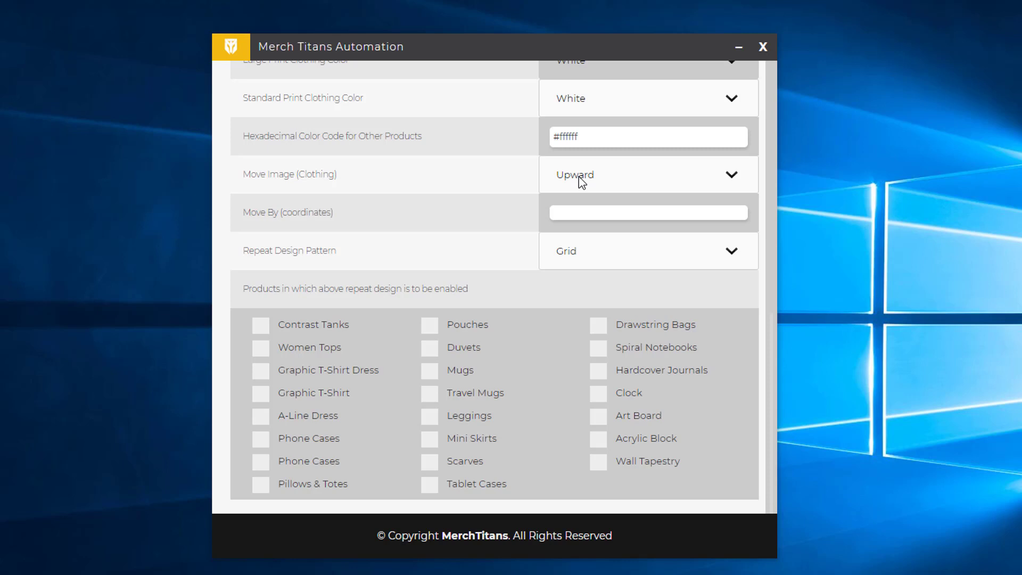
{"action": "left_click", "coordinate": [604, 215]}
{"action": "type", "text": "30"}
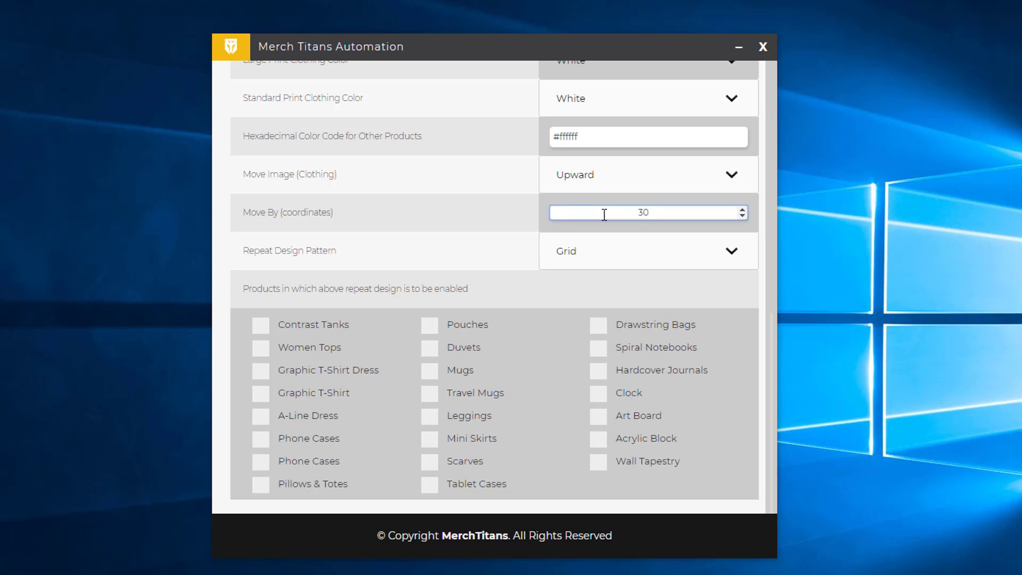
{"action": "left_click", "coordinate": [577, 231]}
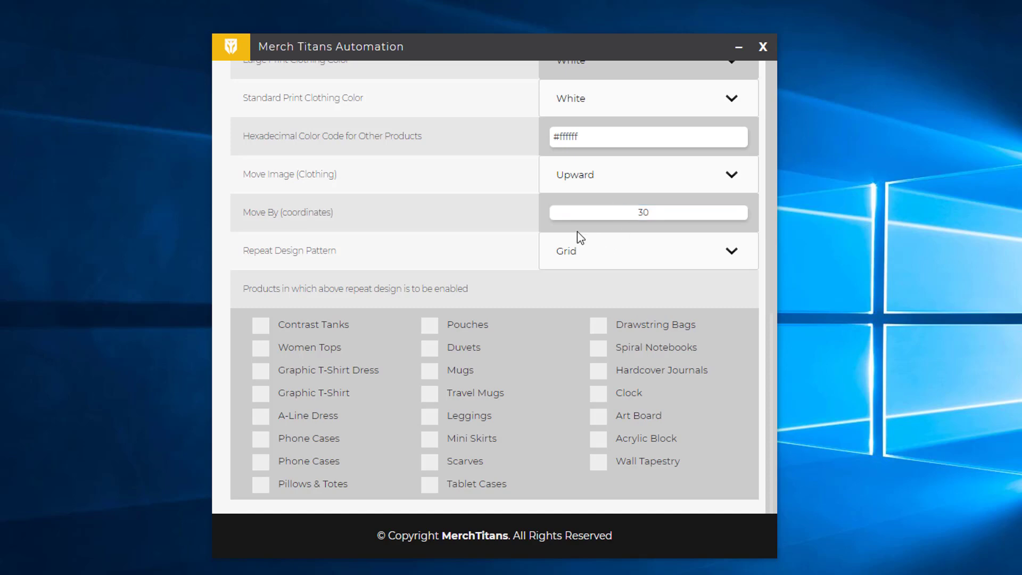
{"action": "left_click", "coordinate": [606, 180]}
{"action": "left_click", "coordinate": [609, 183]}
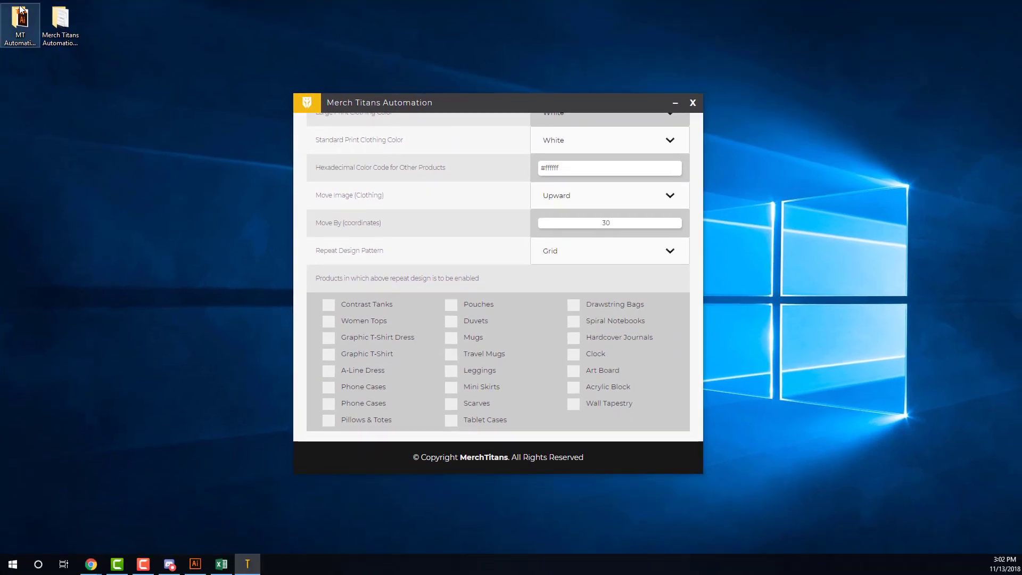
Browse the MT Automation Designs folder and view 1.png and 2.png.
{"action": "double_click", "coordinate": [21, 10]}
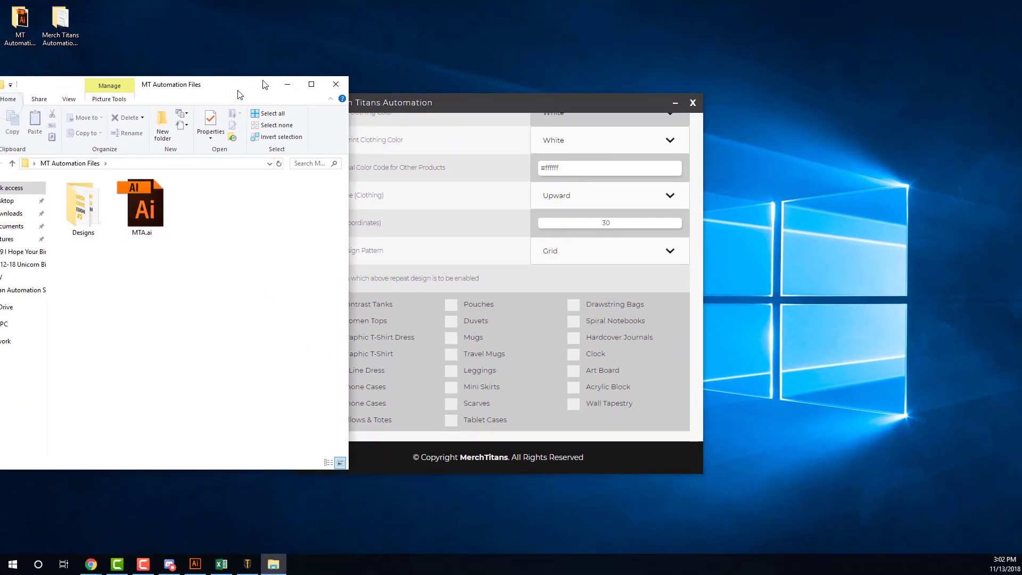
{"action": "double_click", "coordinate": [195, 177]}
{"action": "left_click", "coordinate": [195, 176]}
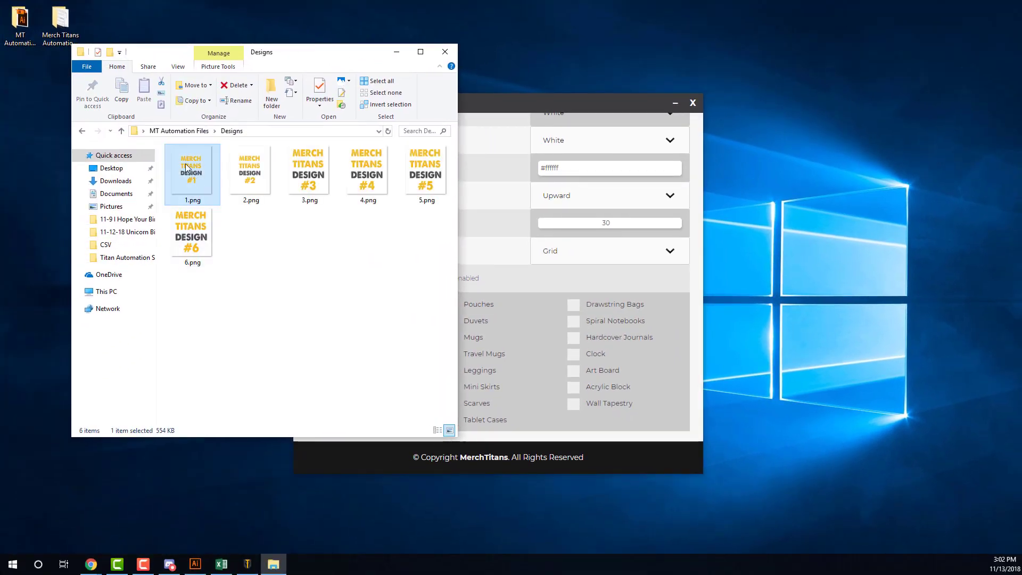
{"action": "left_click", "coordinate": [234, 175]}
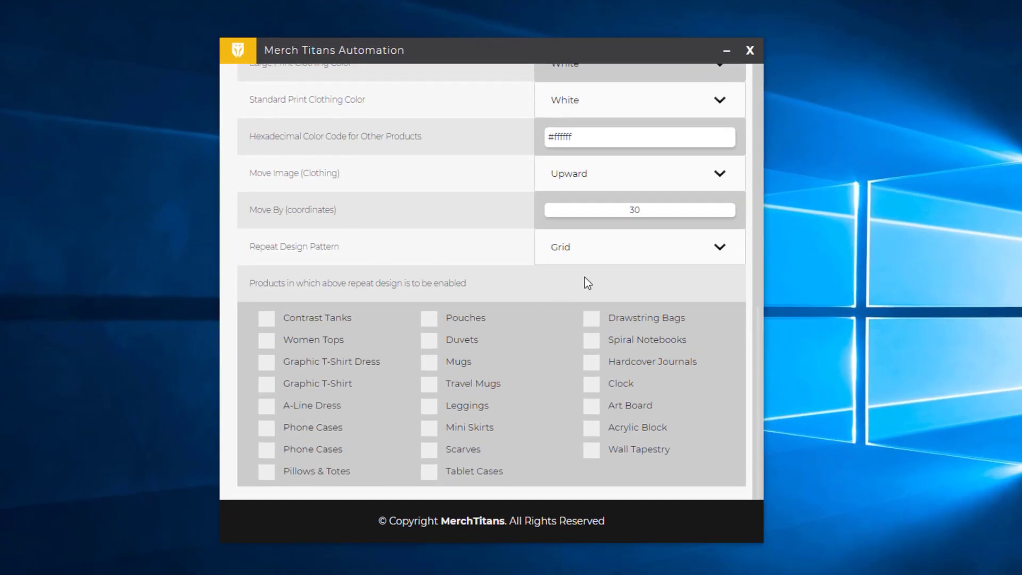
Change the clothing image shift to 25 and keep Grid as the repeat pattern.
{"action": "left_click", "coordinate": [580, 207]}
{"action": "type", "text": "25"}
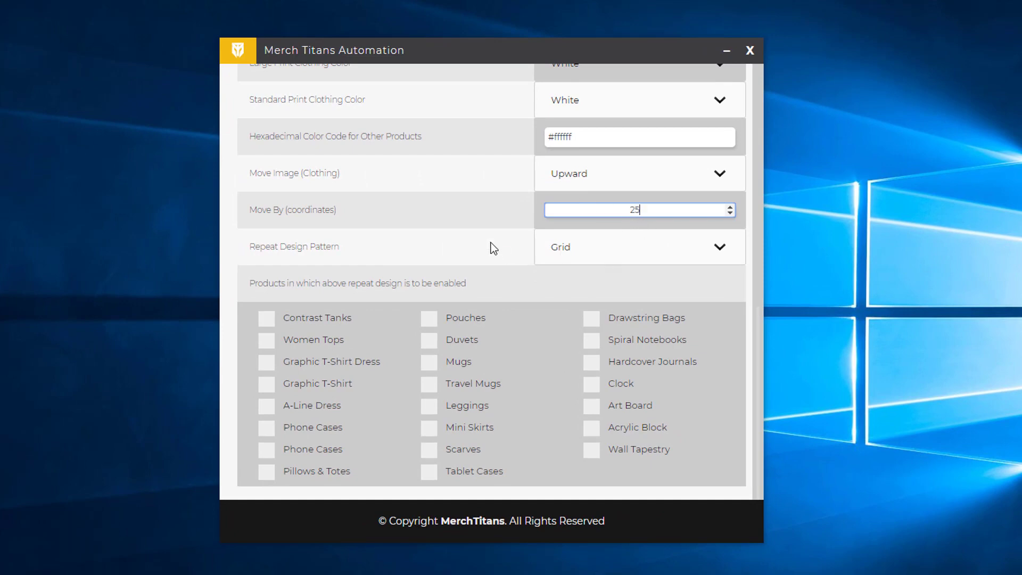
{"action": "left_click", "coordinate": [525, 245]}
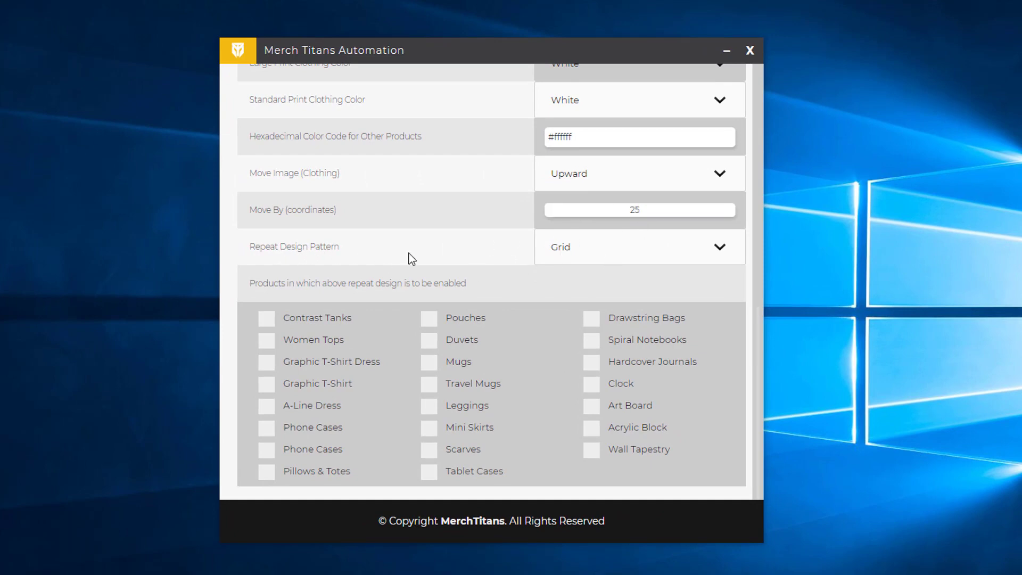
{"action": "left_click", "coordinate": [609, 253]}
{"action": "left_click", "coordinate": [609, 261]}
Keep the Grid pattern and enable repeat design for Hardcover Journals and Spiral Notebooks.
{"action": "left_click", "coordinate": [585, 253]}
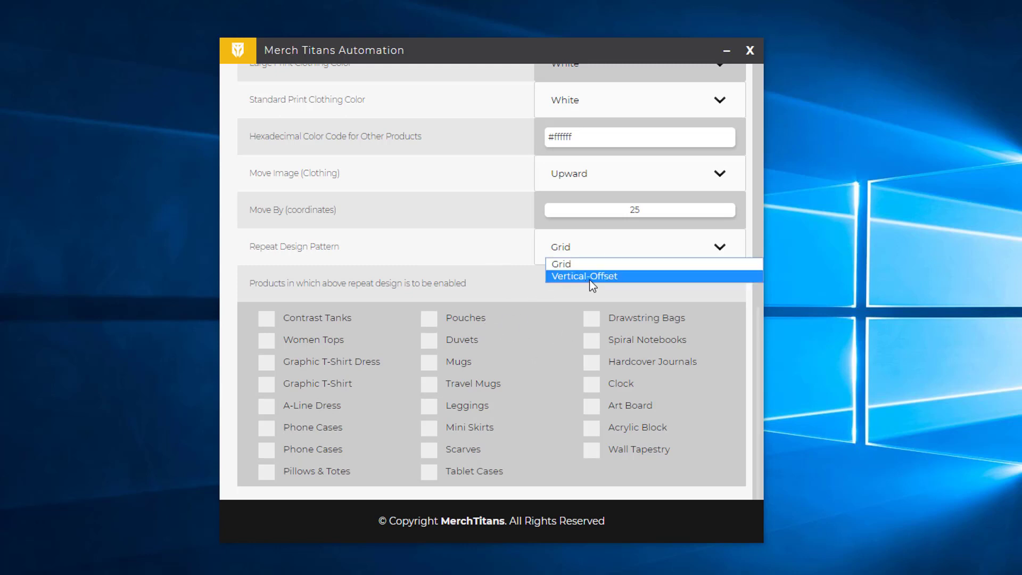
{"action": "left_click", "coordinate": [598, 248]}
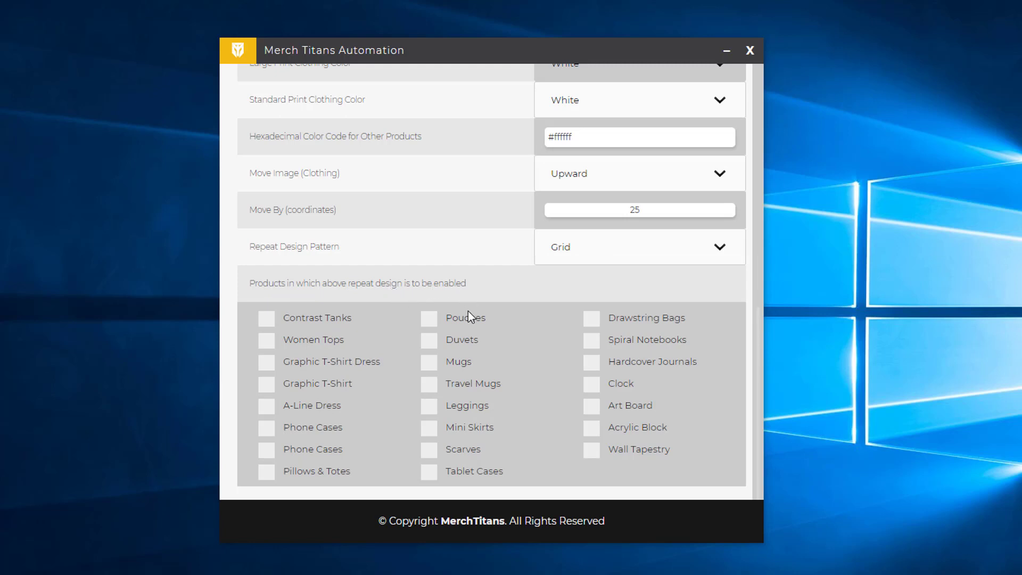
{"action": "scroll", "coordinate": [486, 369], "scroll_direction": "up", "scroll_amount": 3}
{"action": "scroll", "coordinate": [491, 367], "scroll_direction": "down", "scroll_amount": 2}
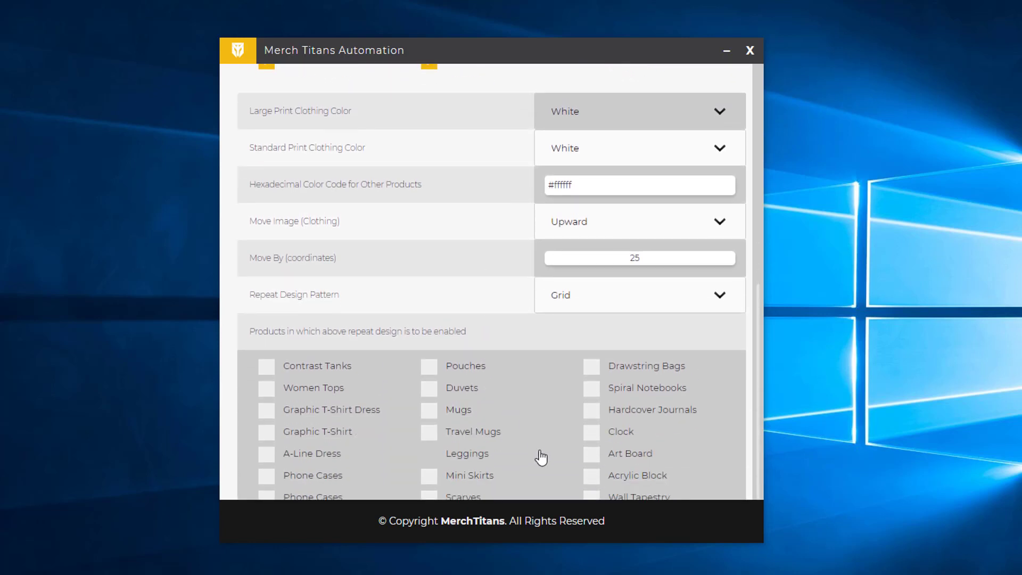
{"action": "scroll", "coordinate": [542, 457], "scroll_direction": "down", "scroll_amount": 1}
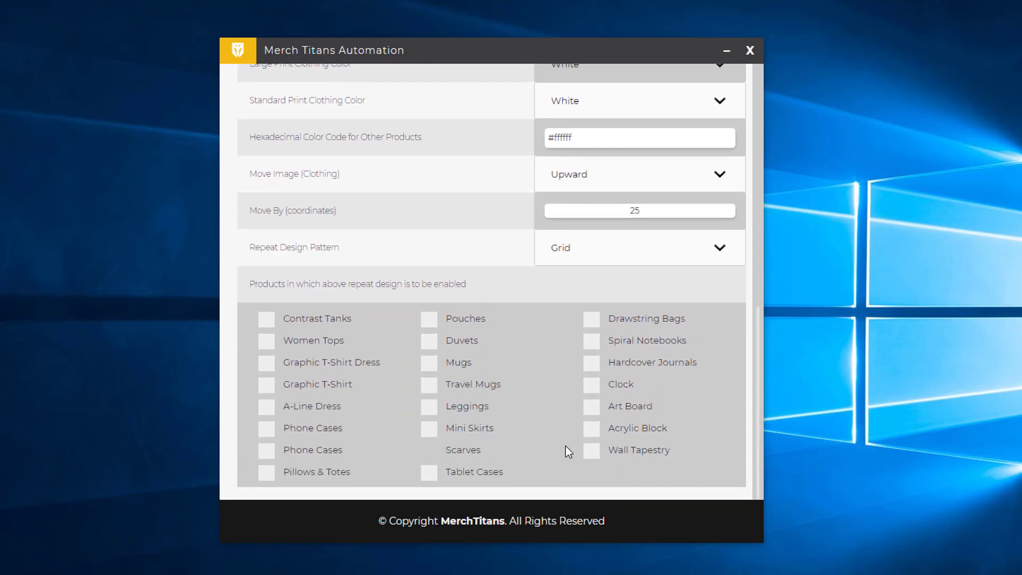
{"action": "left_click", "coordinate": [601, 365]}
{"action": "left_click", "coordinate": [599, 343]}
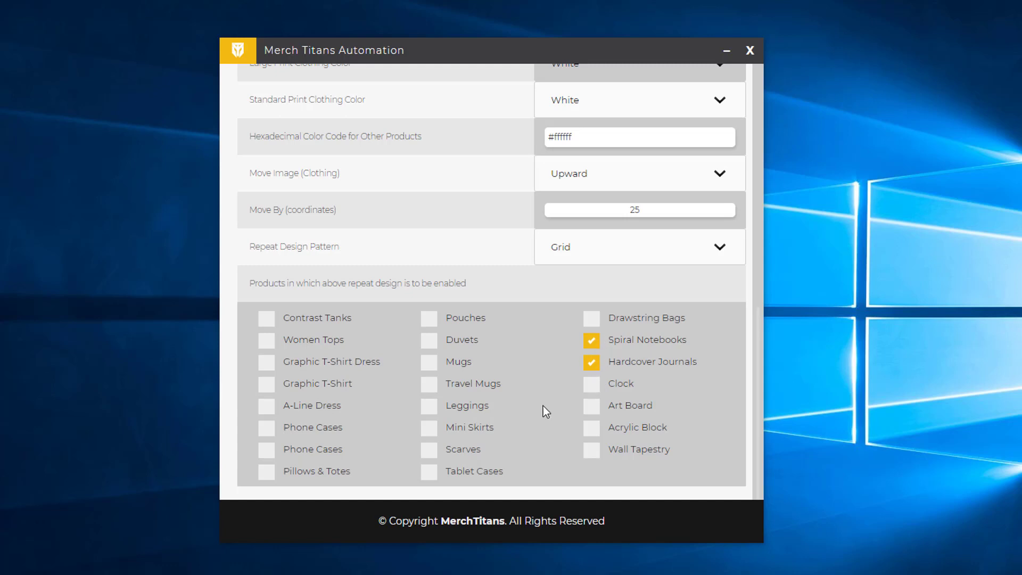
{"action": "scroll", "coordinate": [520, 449], "scroll_direction": "up", "scroll_amount": 13}
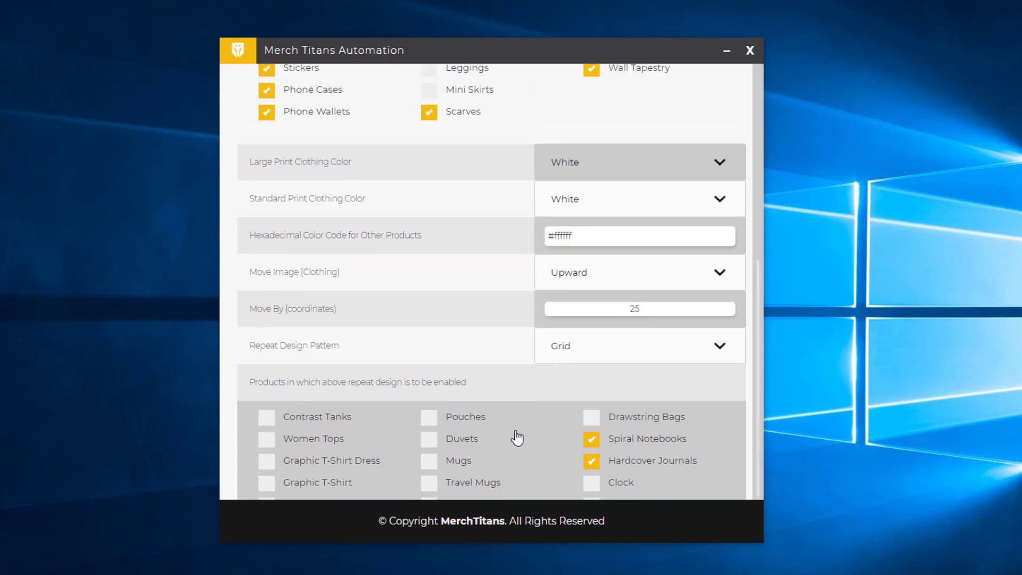
{"action": "scroll", "coordinate": [582, 302], "scroll_direction": "down", "scroll_amount": 7}
{"action": "scroll", "coordinate": [597, 258], "scroll_direction": "down", "scroll_amount": 3}
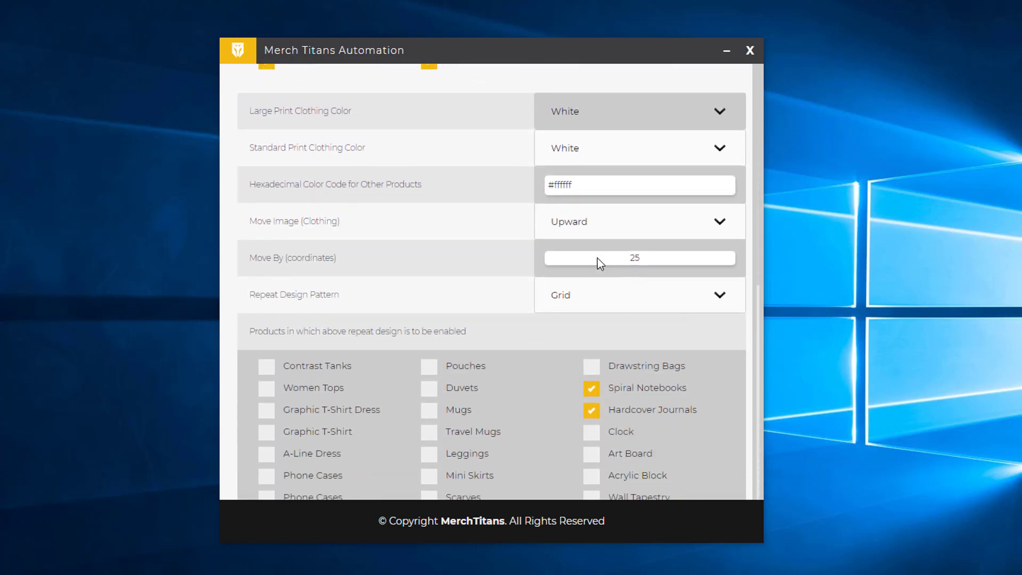
{"action": "scroll", "coordinate": [575, 314], "scroll_direction": "up", "scroll_amount": 8}
Go to the Load/Save Settings page and cancel saving a settings file.
{"action": "scroll", "coordinate": [554, 296], "scroll_direction": "up", "scroll_amount": 5}
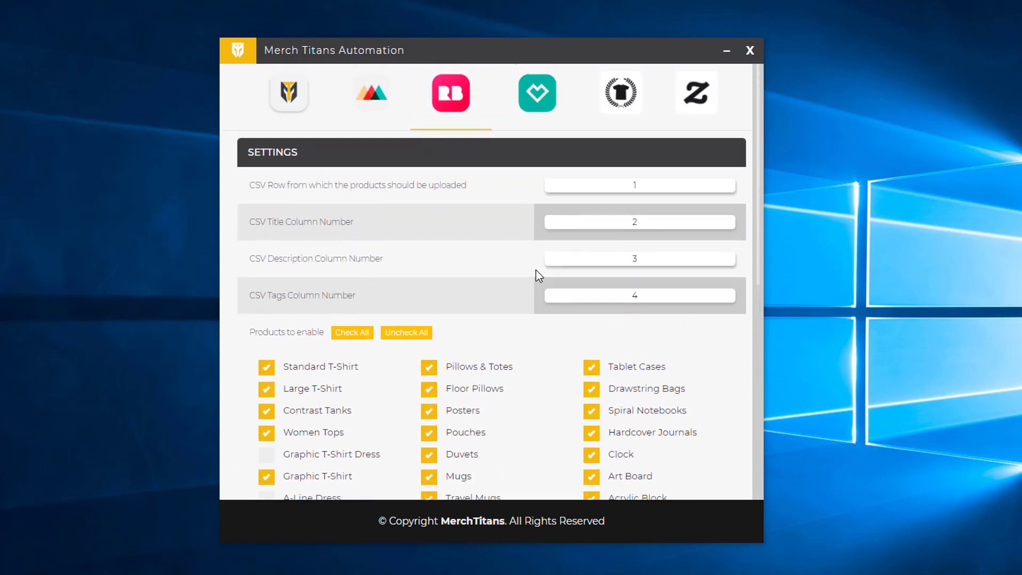
{"action": "left_click", "coordinate": [286, 123]}
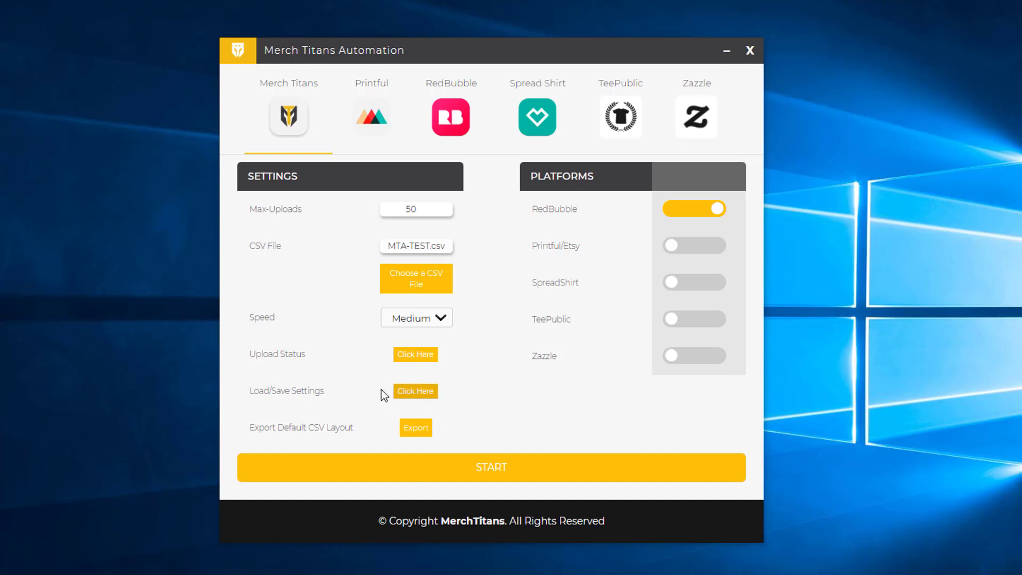
{"action": "left_click", "coordinate": [415, 391]}
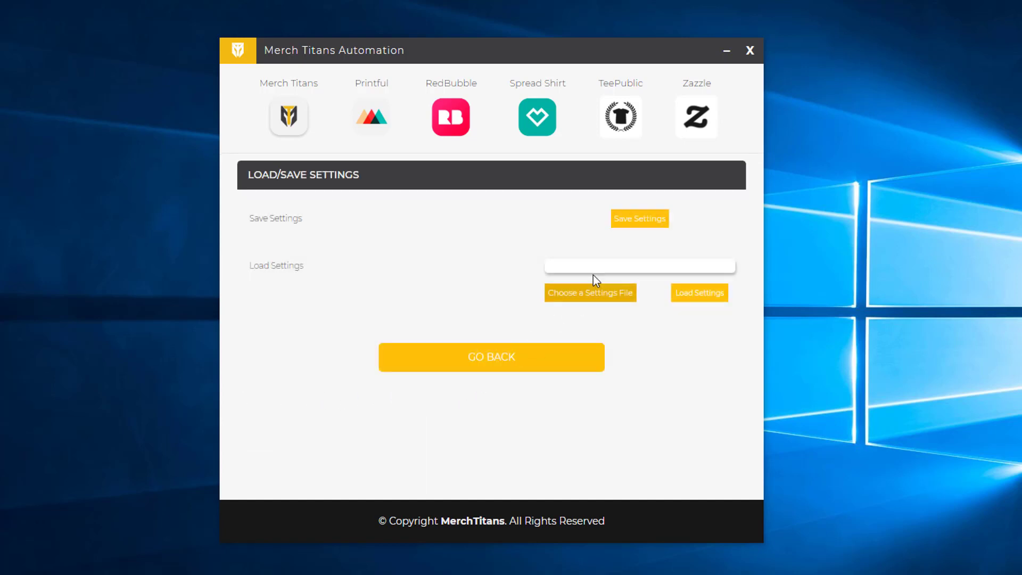
{"action": "left_click", "coordinate": [636, 229]}
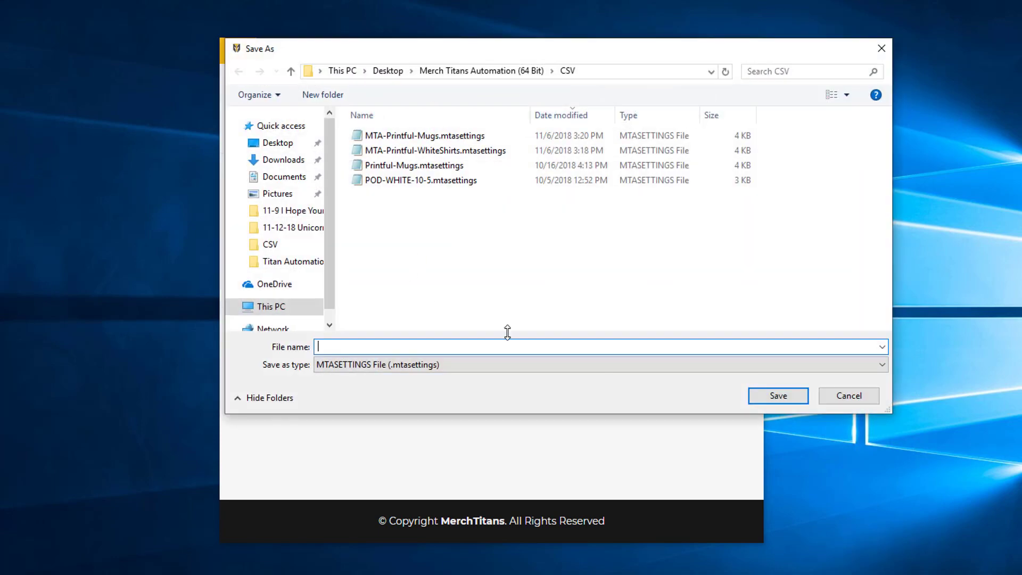
{"action": "left_click", "coordinate": [849, 396]}
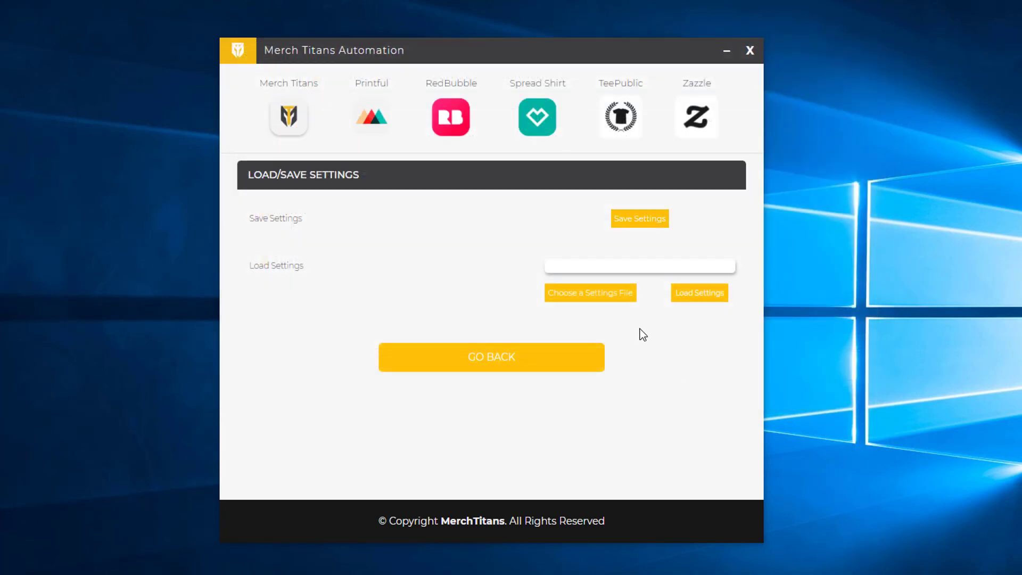
Cancel loading a settings file and return to the main settings page.
{"action": "left_click", "coordinate": [696, 296]}
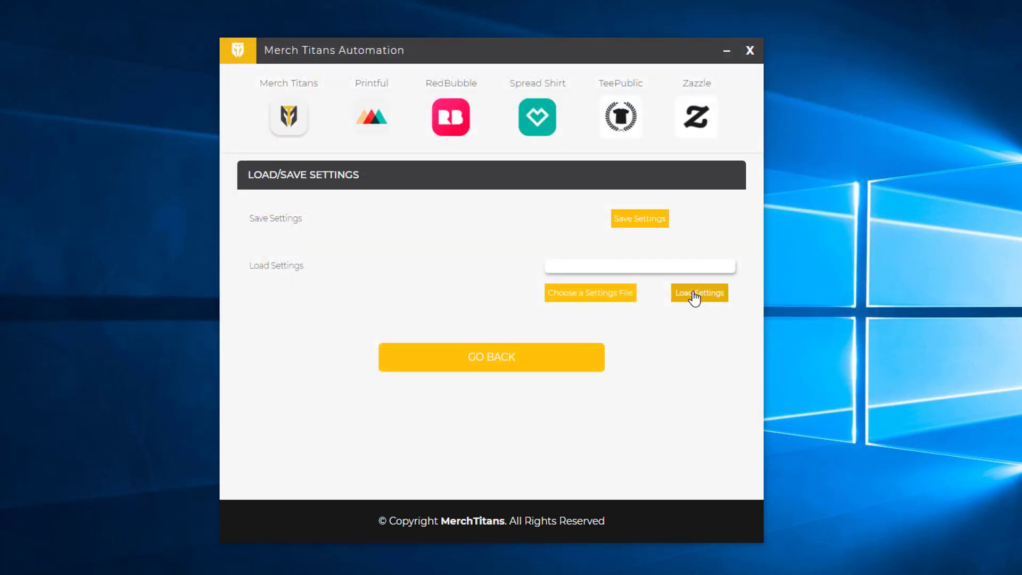
{"action": "left_click", "coordinate": [587, 291]}
{"action": "left_click", "coordinate": [838, 399]}
{"action": "left_click", "coordinate": [516, 372]}
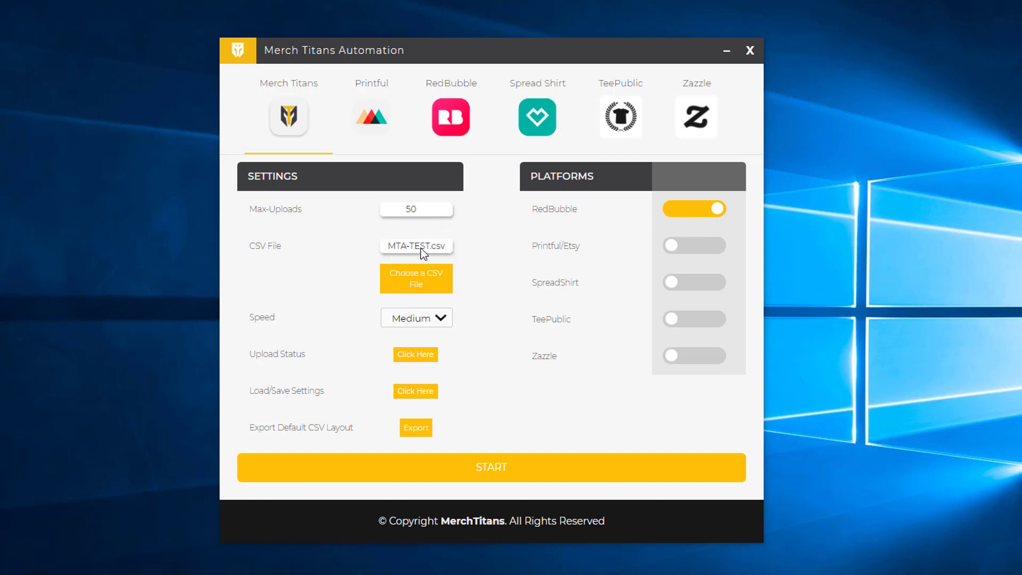
Start the automated upload run and accept the pre-filled licence key.
{"action": "left_click", "coordinate": [474, 466]}
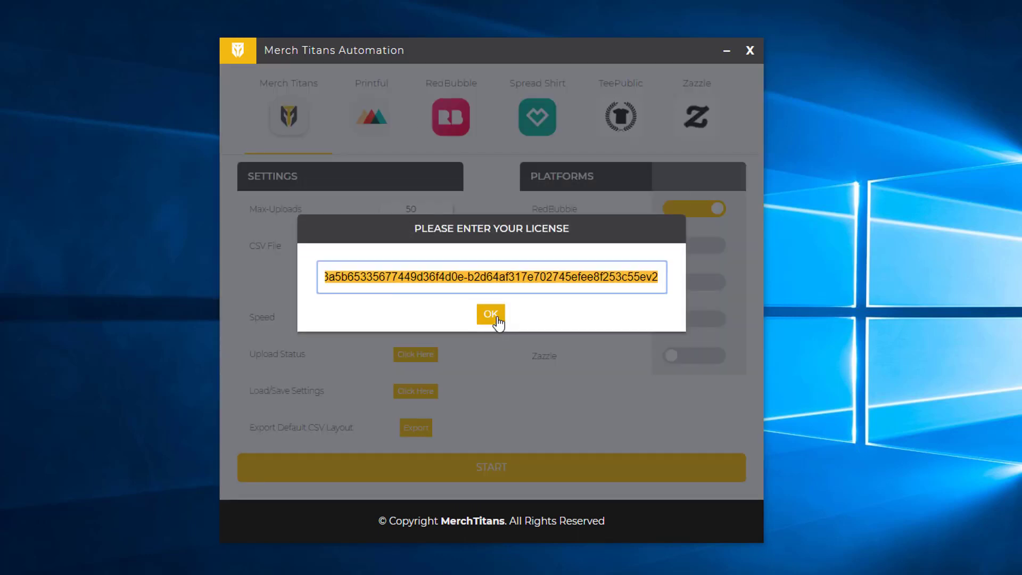
{"action": "left_click", "coordinate": [497, 323]}
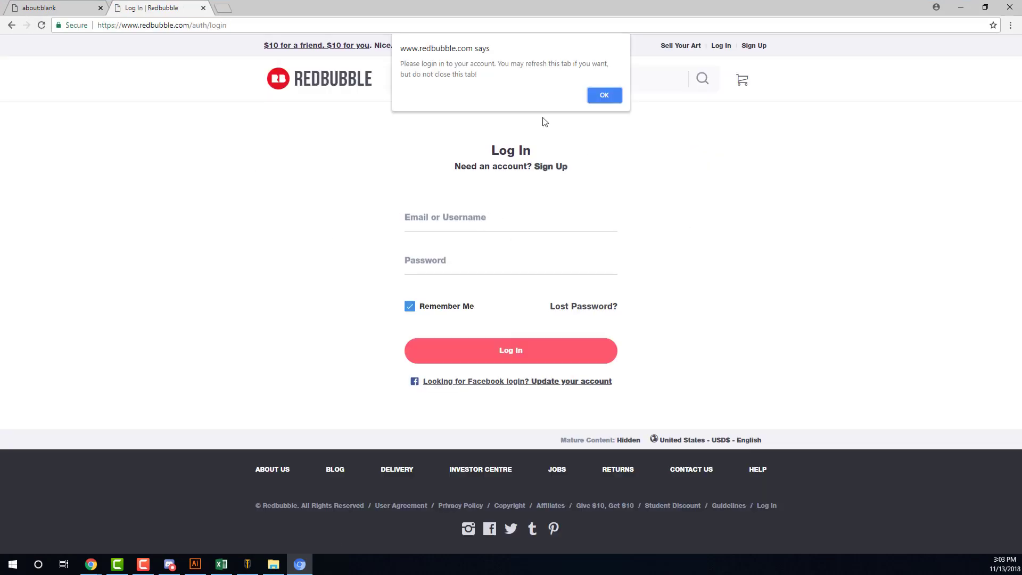
Dismiss the login reminder and log in to RedBubble with the seller account's email and password.
{"action": "key", "text": "Return"}
{"action": "left_click", "coordinate": [461, 218]}
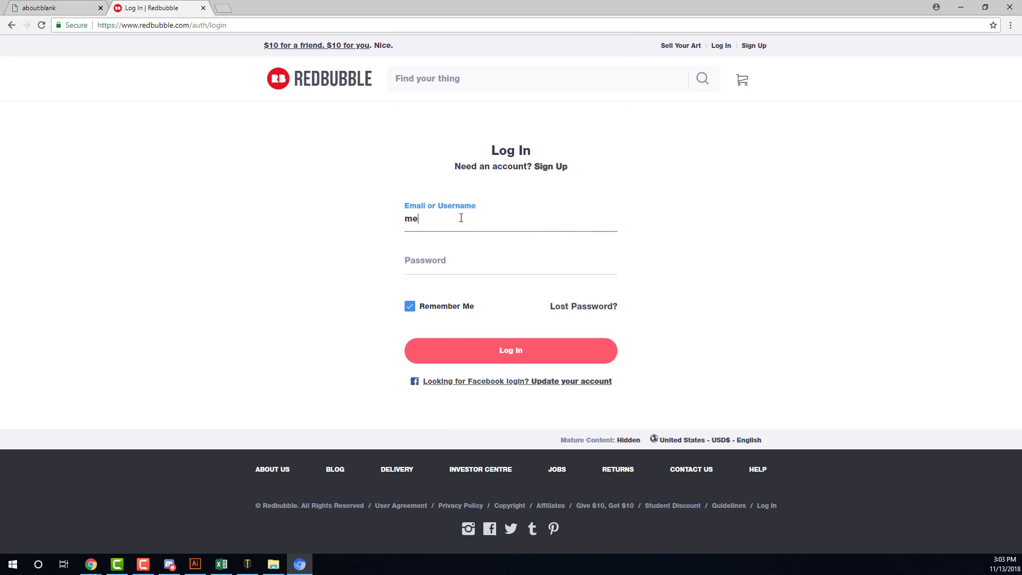
{"action": "key", "text": "Tab"}
{"action": "type", "text": "••••••••••"}
{"action": "key", "text": "Return"}
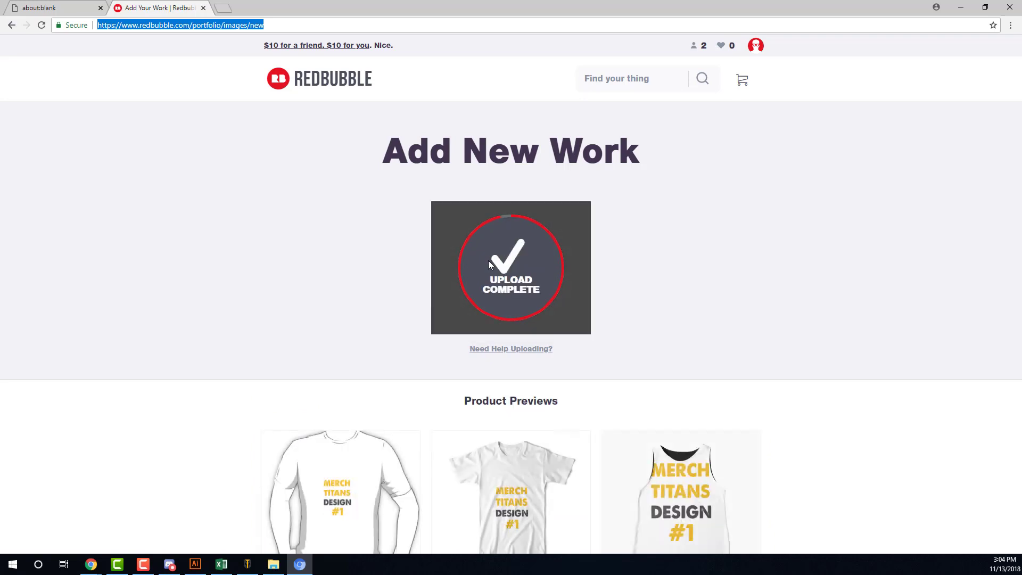
Review the RedBubble product options down to the Move By amount of 25, then minimize Merch Titans.
{"action": "scroll", "coordinate": [490, 264], "scroll_direction": "down", "scroll_amount": 5}
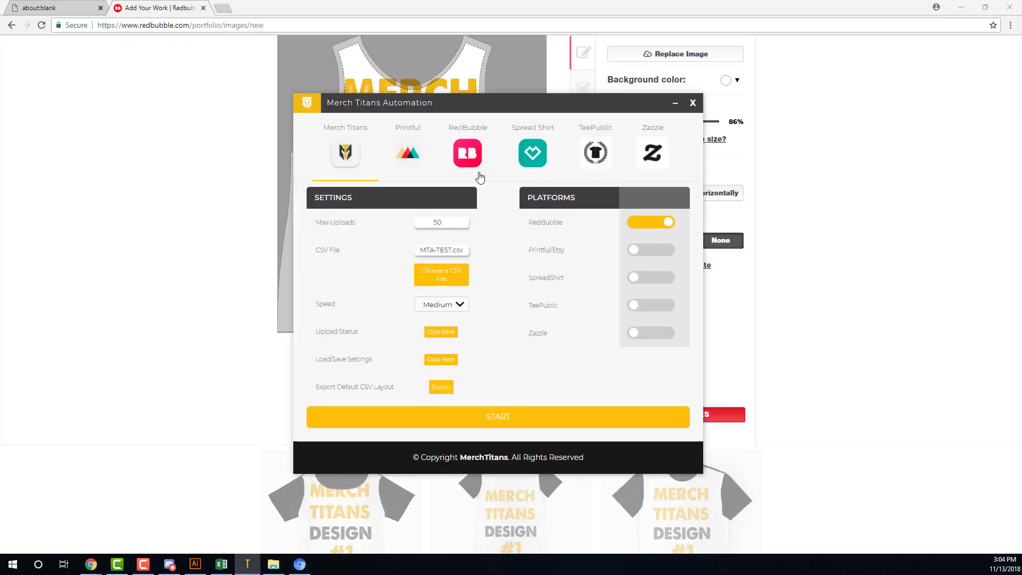
{"action": "left_click", "coordinate": [468, 159]}
{"action": "scroll", "coordinate": [583, 315], "scroll_direction": "down", "scroll_amount": 4}
{"action": "scroll", "coordinate": [583, 315], "scroll_direction": "down", "scroll_amount": 2}
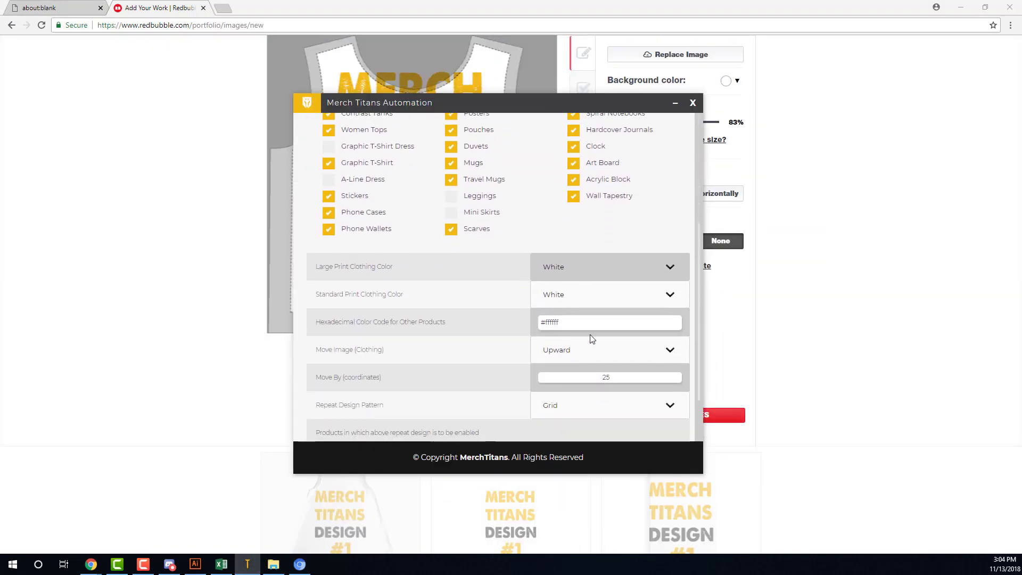
{"action": "left_click", "coordinate": [588, 369]}
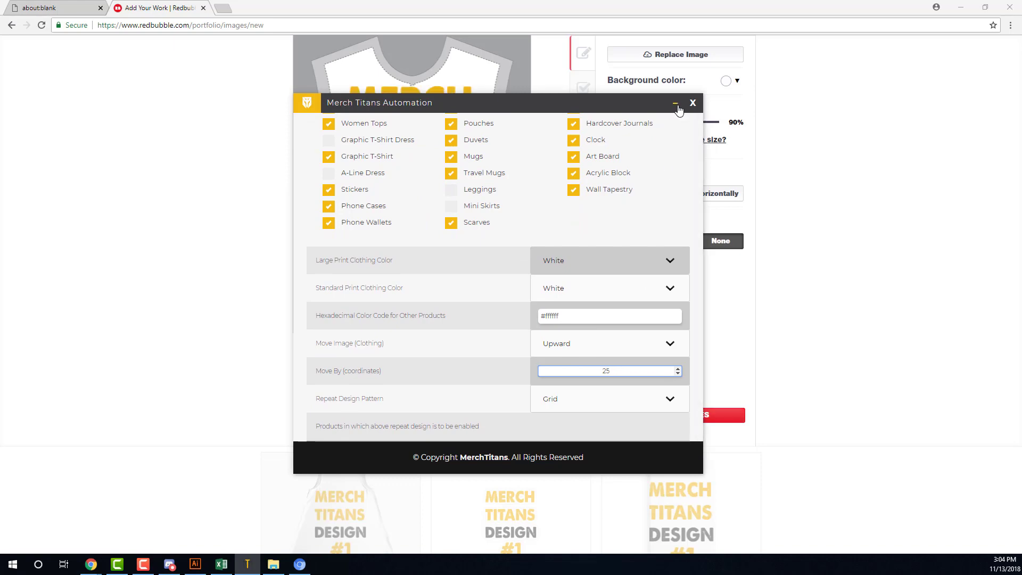
{"action": "left_click", "coordinate": [675, 104]}
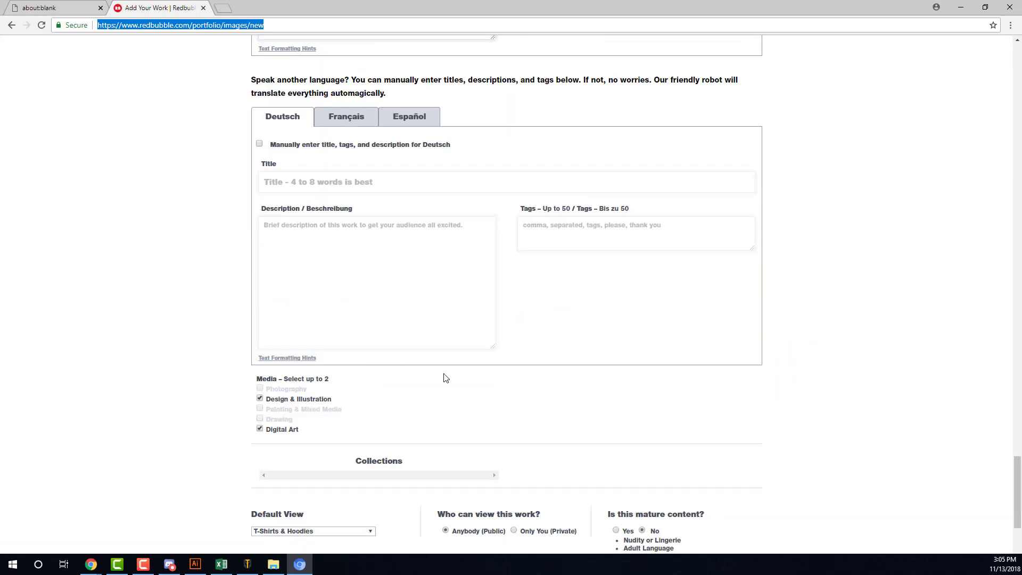
Scroll through Design 2's filled title, description, tags and product previews while it submits.
{"action": "scroll", "coordinate": [418, 337], "scroll_direction": "up", "scroll_amount": 2}
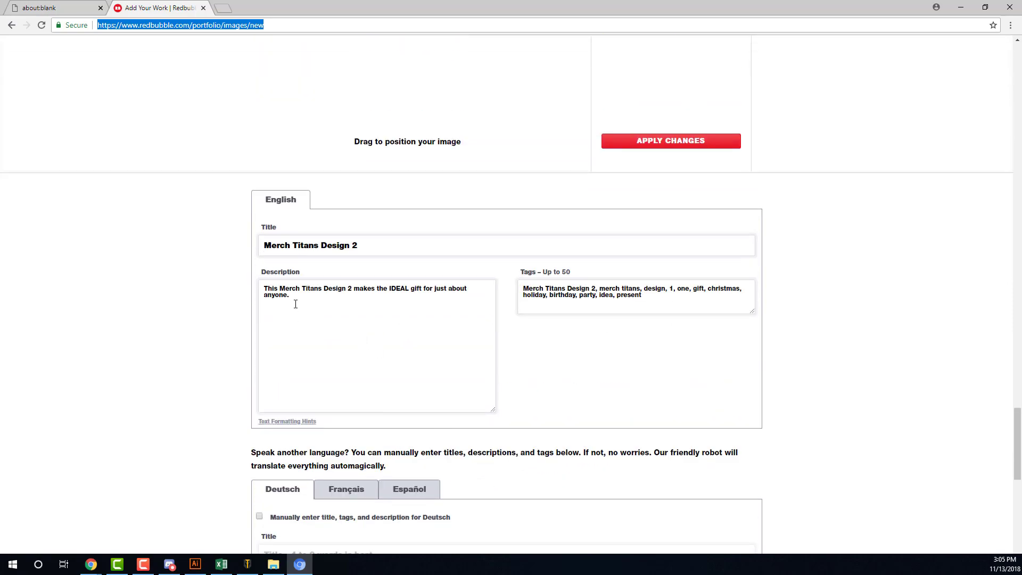
{"action": "scroll", "coordinate": [512, 288], "scroll_direction": "up", "scroll_amount": 20}
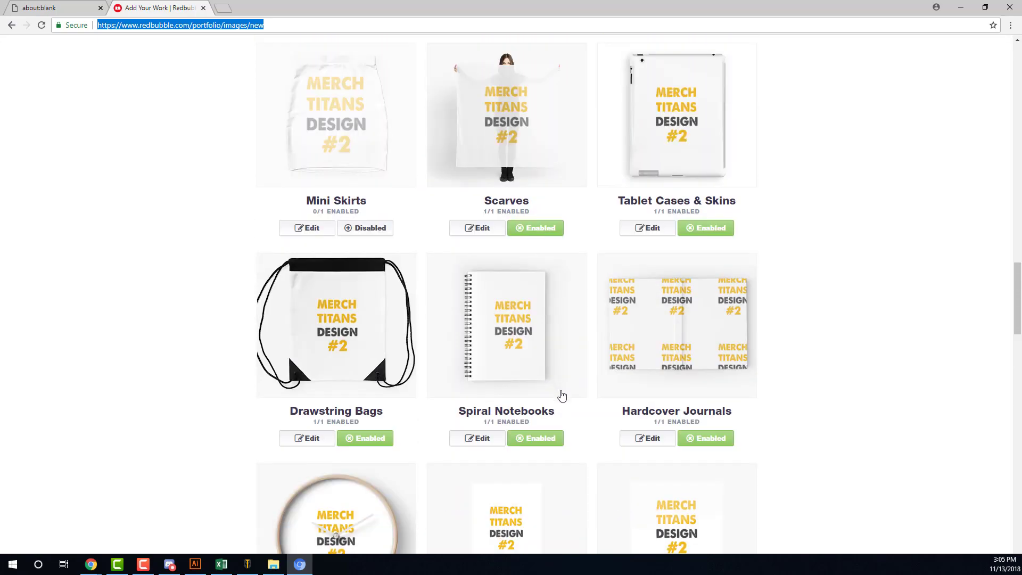
{"action": "scroll", "coordinate": [572, 400], "scroll_direction": "down", "scroll_amount": 2}
{"action": "scroll", "coordinate": [404, 283], "scroll_direction": "up", "scroll_amount": 3}
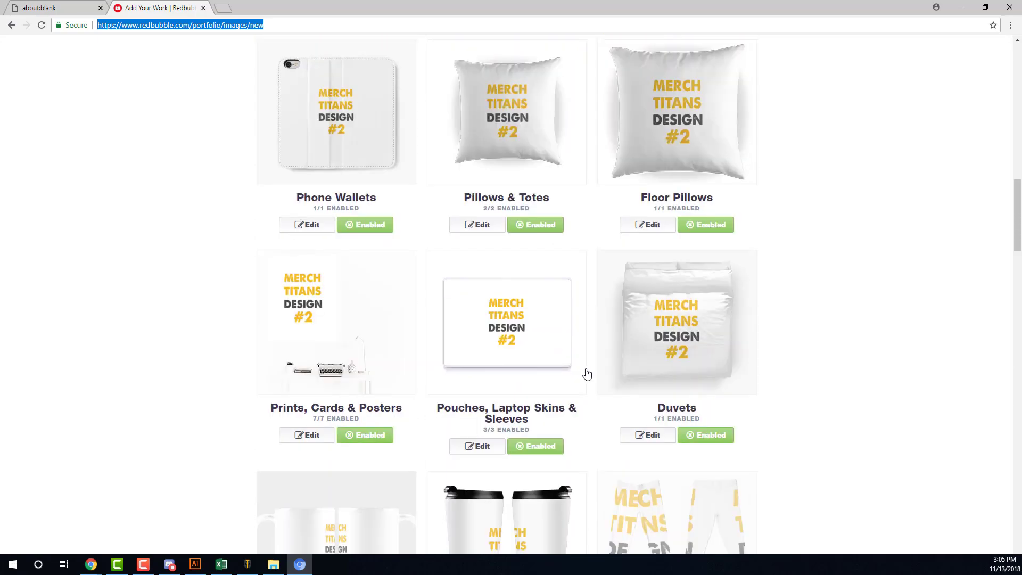
{"action": "scroll", "coordinate": [584, 373], "scroll_direction": "up", "scroll_amount": 15}
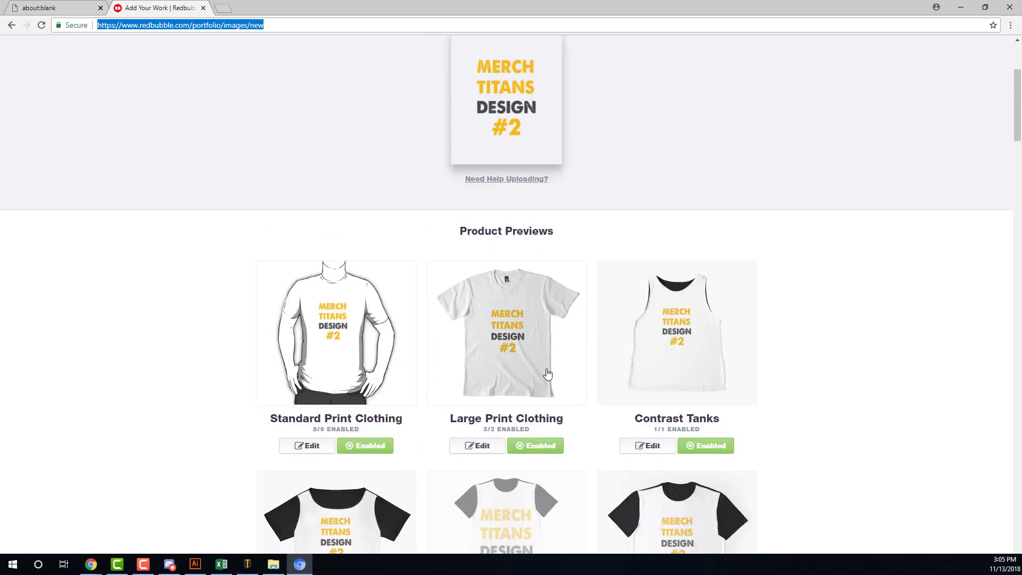
{"action": "scroll", "coordinate": [548, 374], "scroll_direction": "down", "scroll_amount": 20}
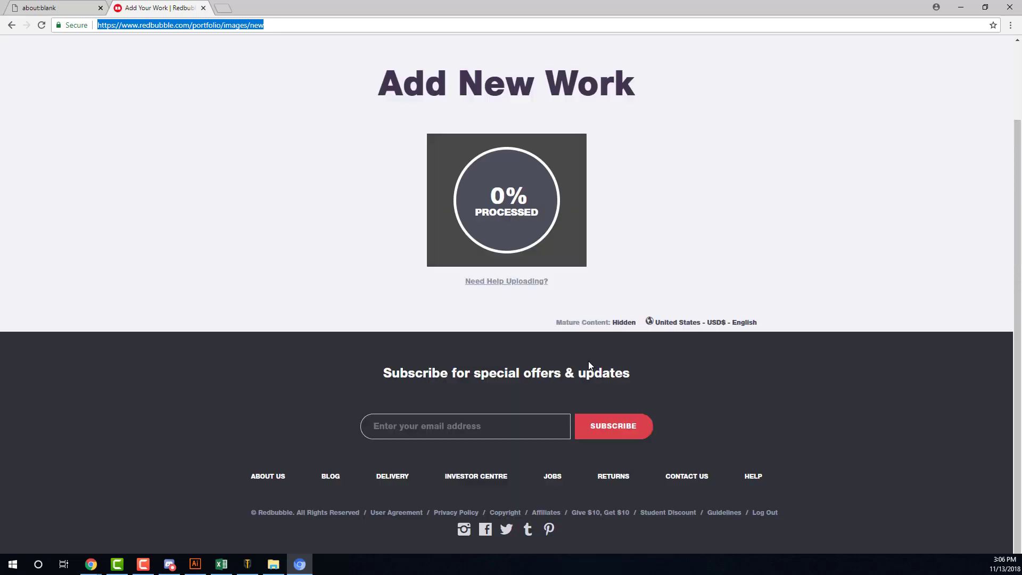
Restore Merch Titans, view the upload status reading 2/6 for RedBubble and total, then minimize.
{"action": "left_click", "coordinate": [248, 564]}
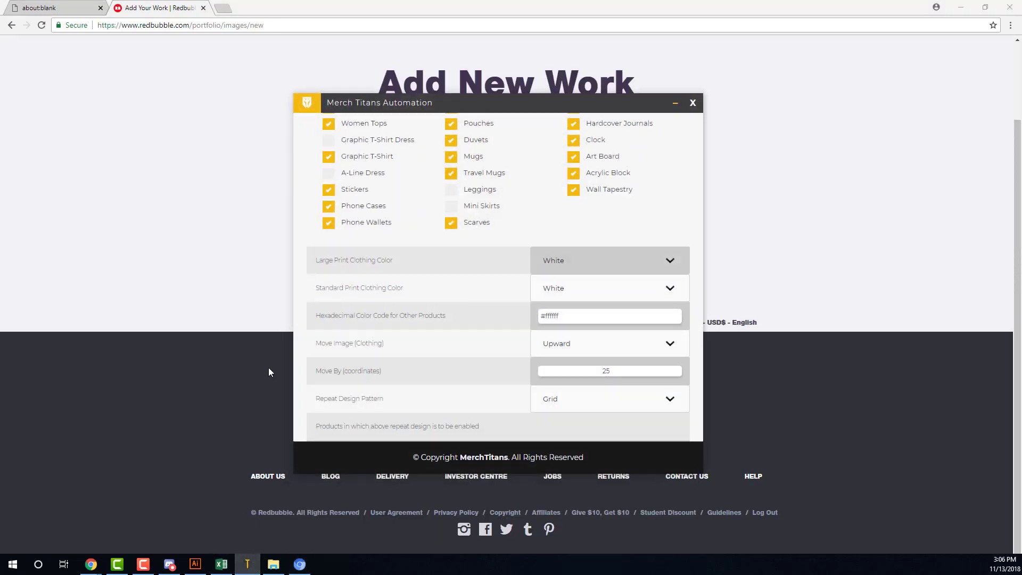
{"action": "scroll", "coordinate": [350, 229], "scroll_direction": "up", "scroll_amount": 10}
{"action": "left_click", "coordinate": [349, 151]}
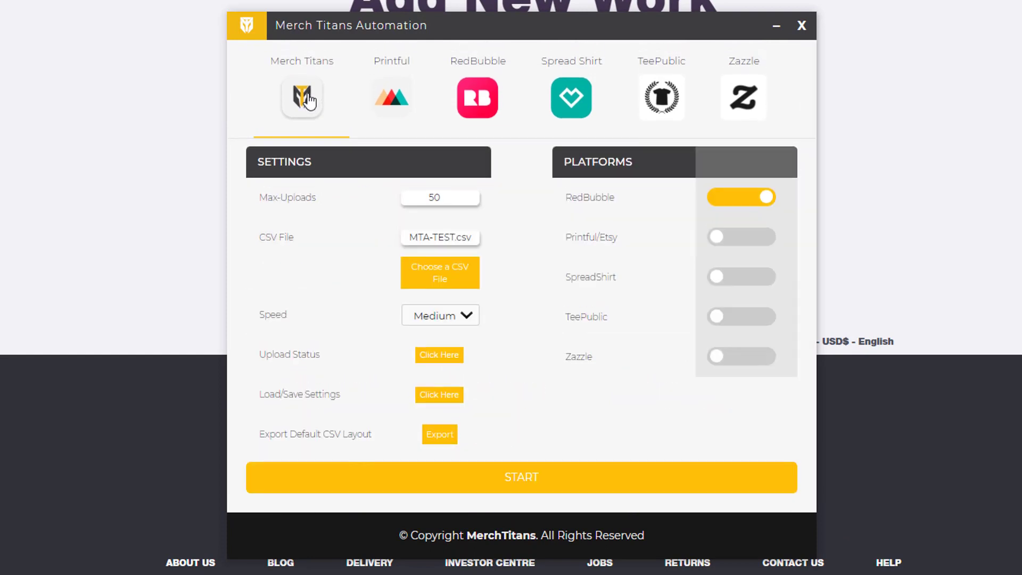
{"action": "left_click", "coordinate": [434, 355]}
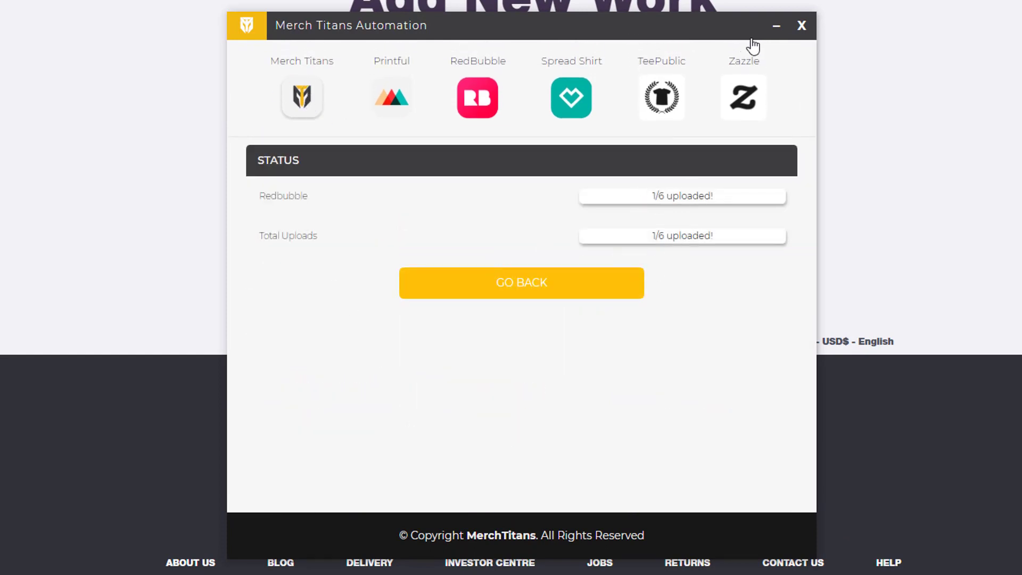
{"action": "left_click", "coordinate": [770, 36]}
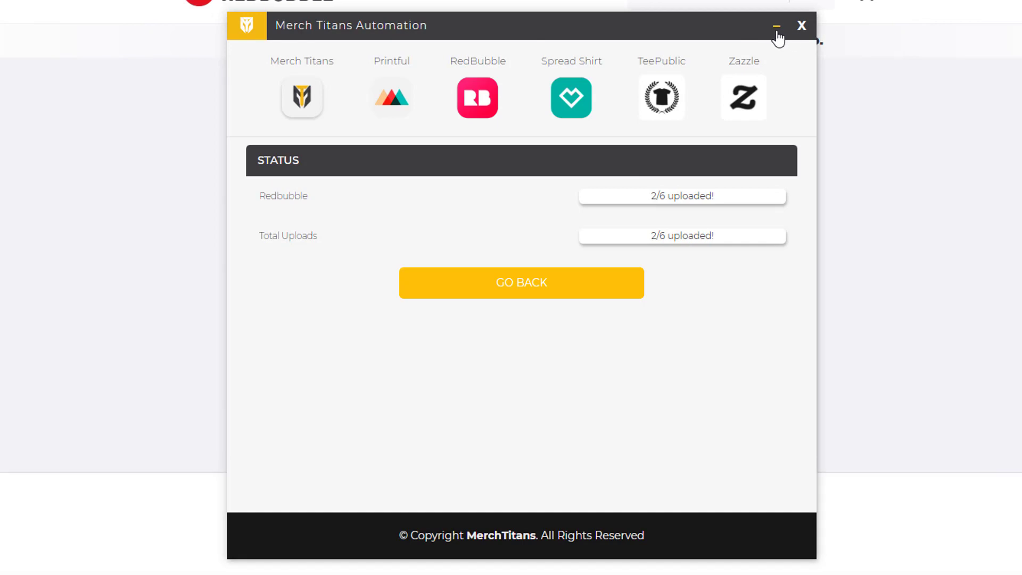
Minimize Merch Titans while the second work finishes adding, then restore it to the 2/6 status.
{"action": "left_click", "coordinate": [777, 27]}
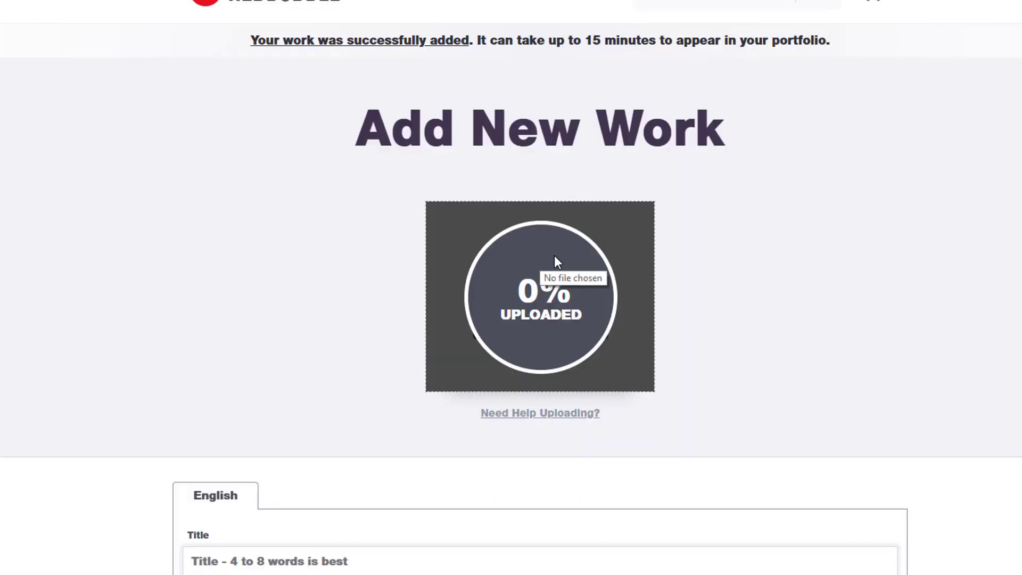
{"action": "left_click", "coordinate": [310, 572]}
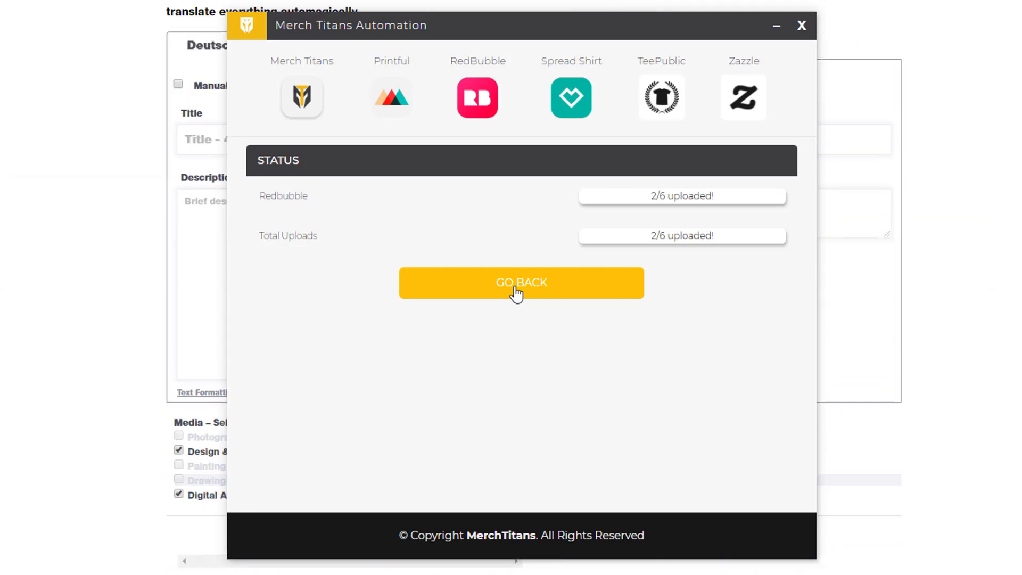
Go back to the settings page and enable the Printful/Etsy, SpreadShirt, TeePublic and Zazzle platforms.
{"action": "left_click", "coordinate": [516, 291]}
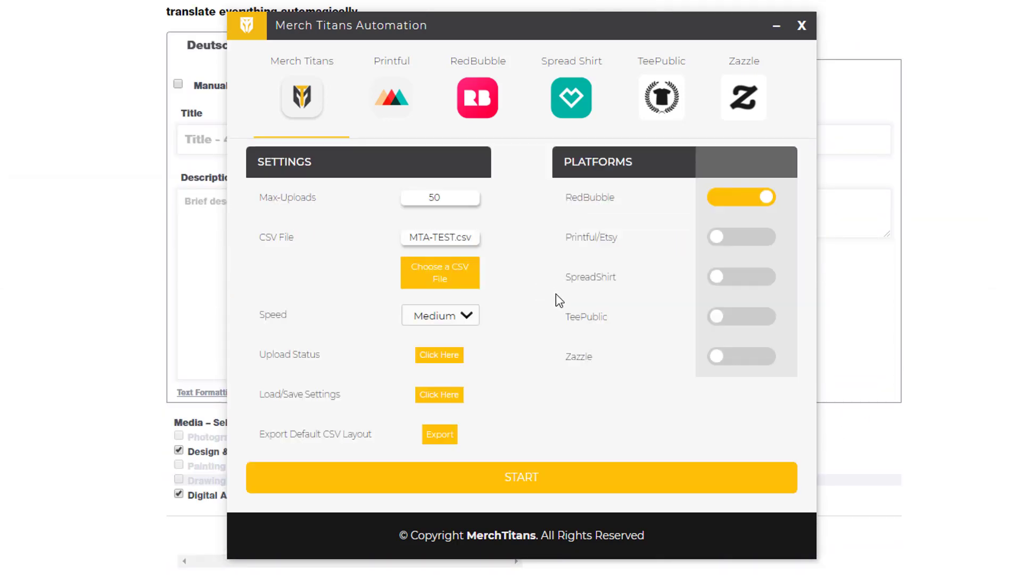
{"action": "left_click", "coordinate": [748, 239]}
{"action": "left_click", "coordinate": [747, 279]}
{"action": "left_click", "coordinate": [748, 320]}
{"action": "left_click", "coordinate": [741, 359]}
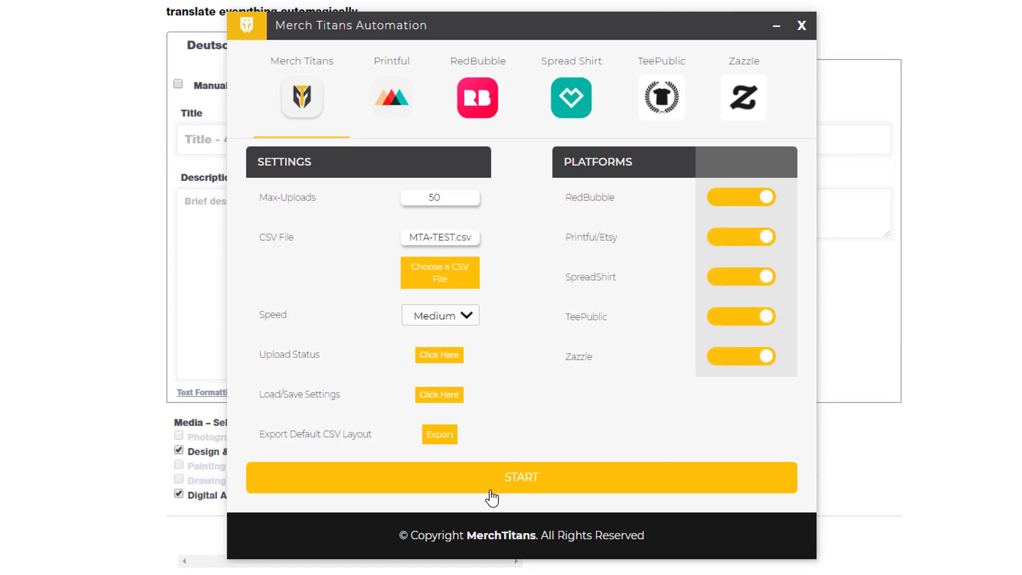